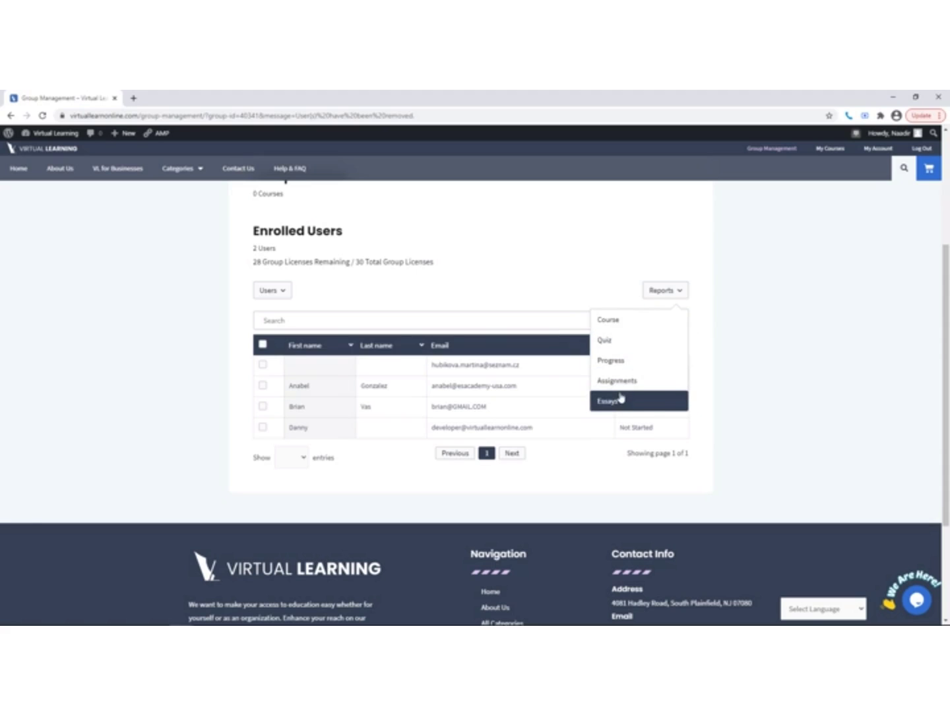
- Open the course report from the Virtual Learning group's list of available reports
left_click(659, 291)
left_click(655, 294)
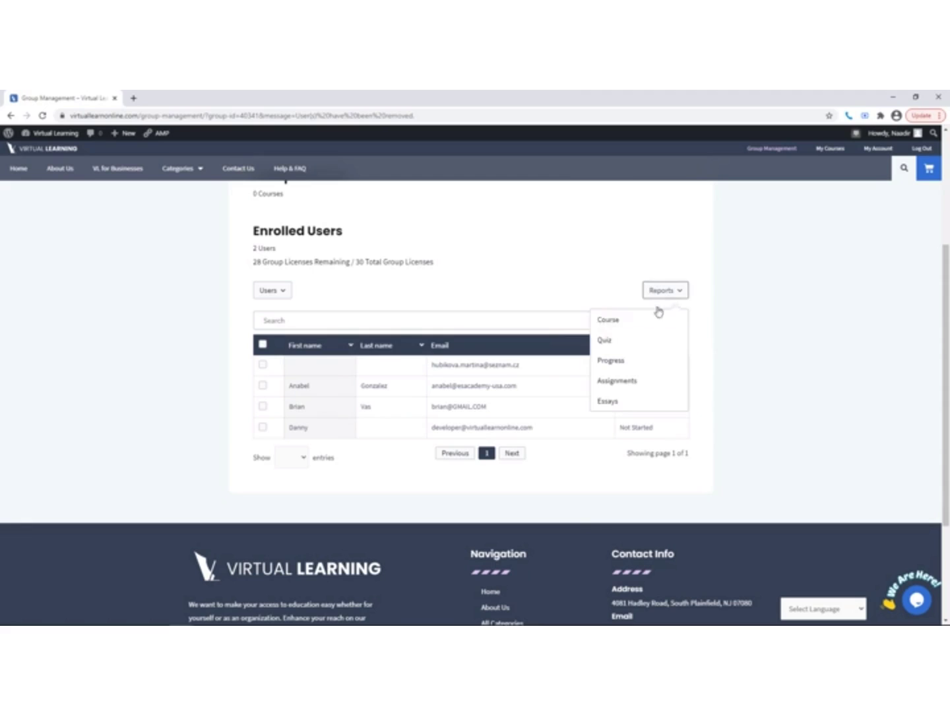
left_click(649, 324)
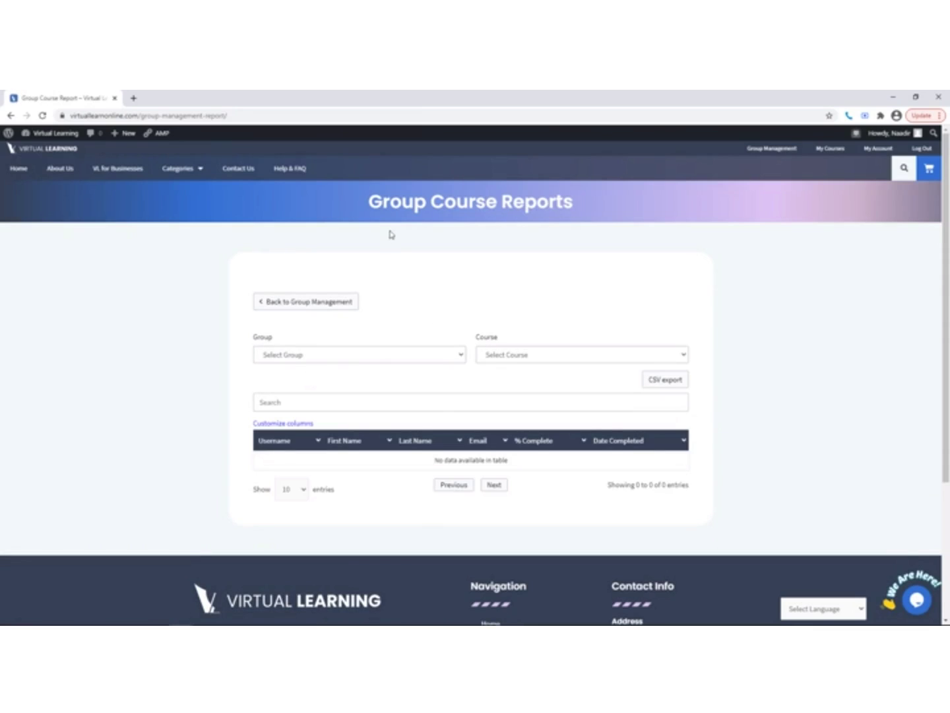
- Try the Virtual Learning group in the course report's group filter and review the other group options
left_click(277, 354)
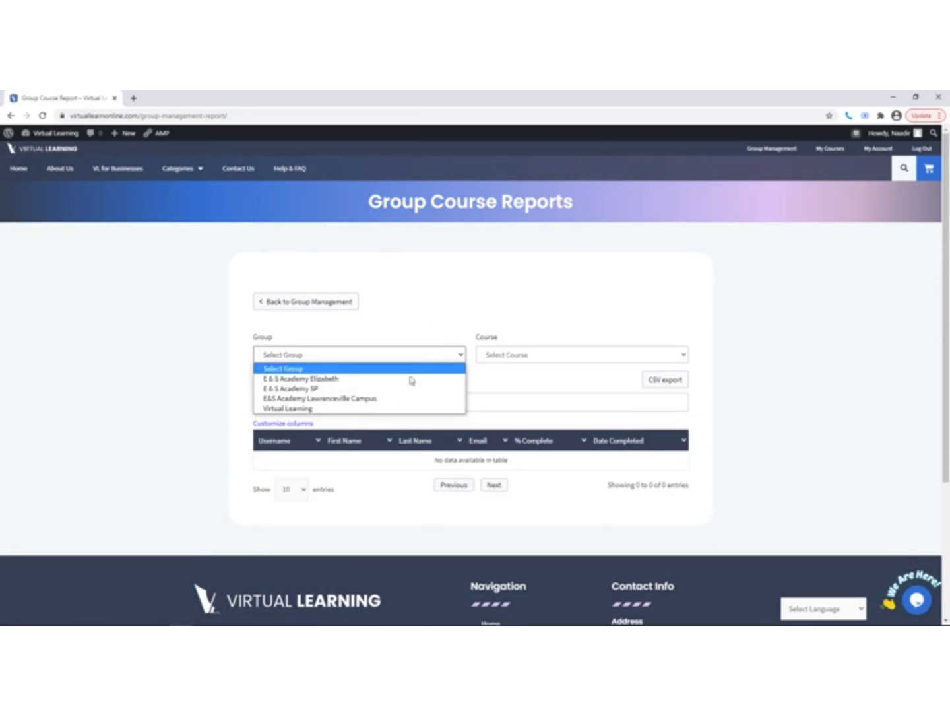
left_click(363, 408)
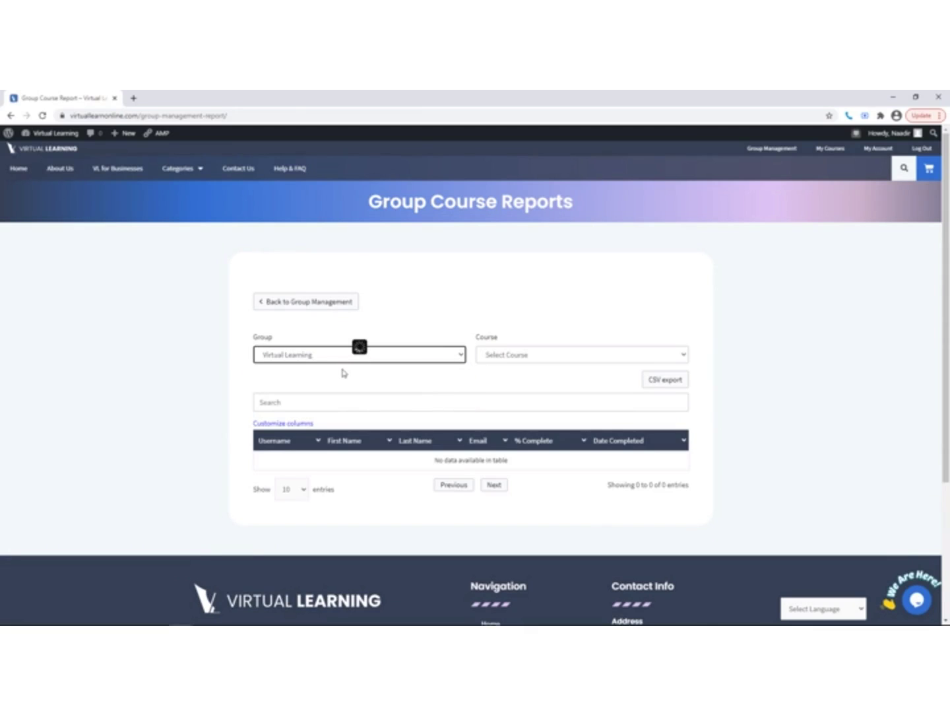
left_click(409, 363)
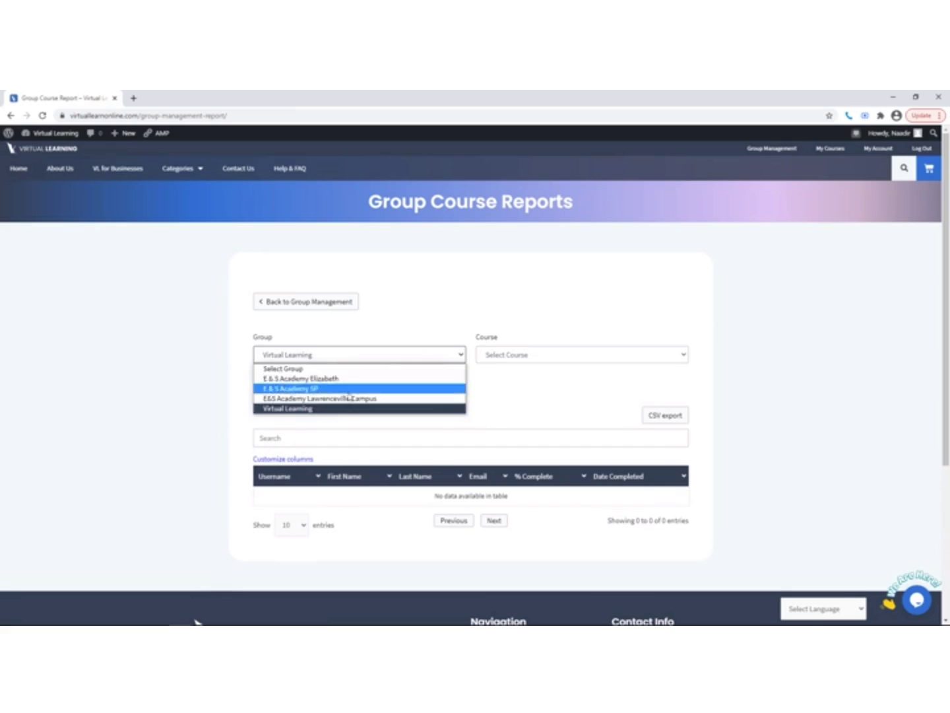
left_click(419, 399)
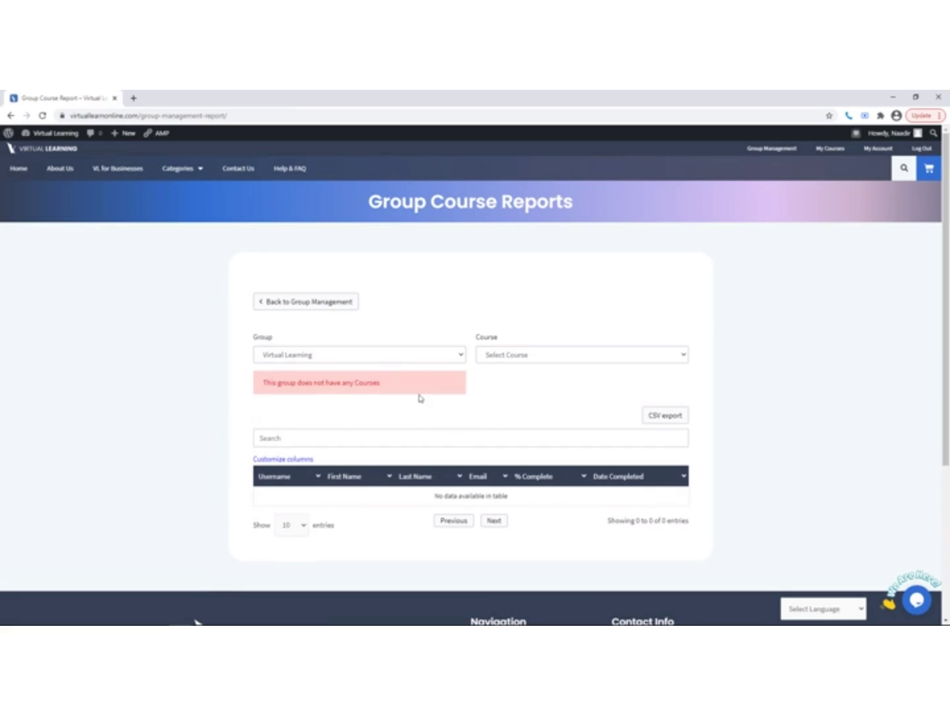
- Set the course report to the E & S Academy SP group and the Online Home Health Aide Training Course
left_click(392, 353)
left_click(307, 389)
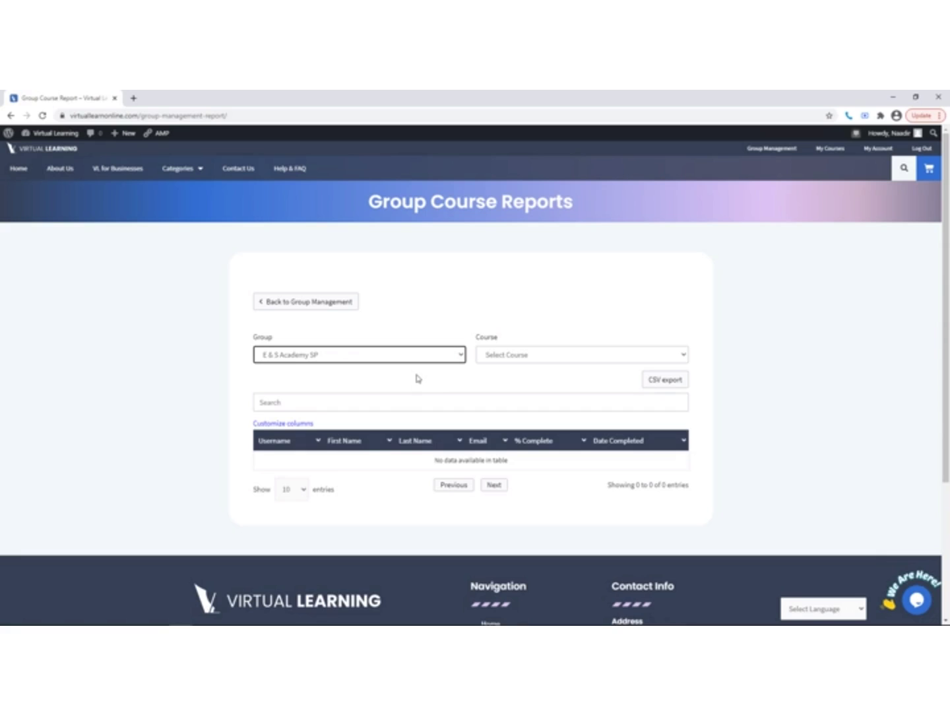
left_click(504, 357)
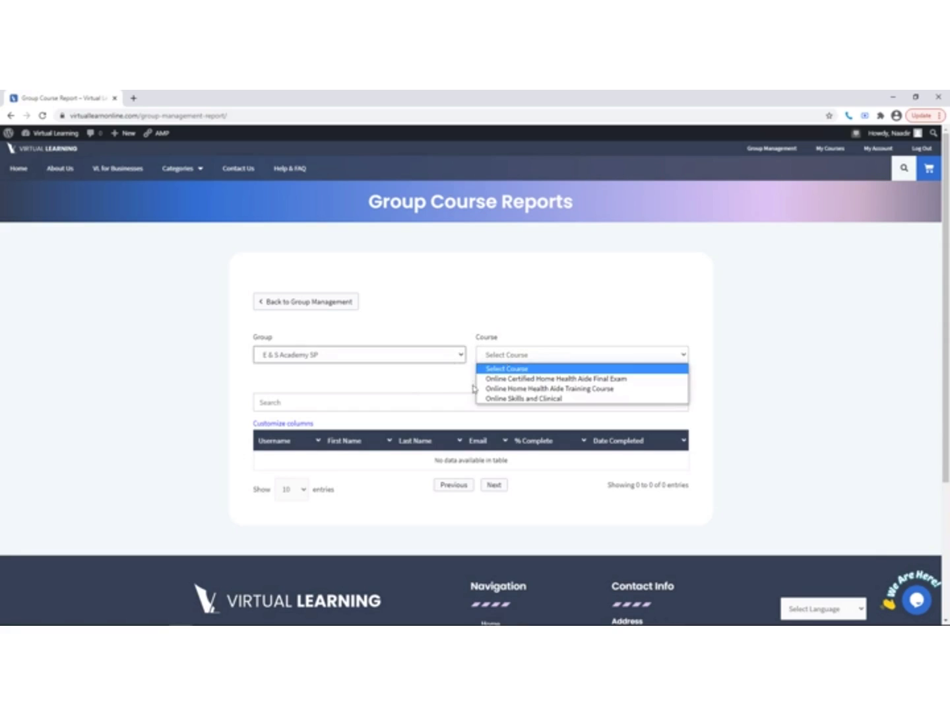
left_click(520, 388)
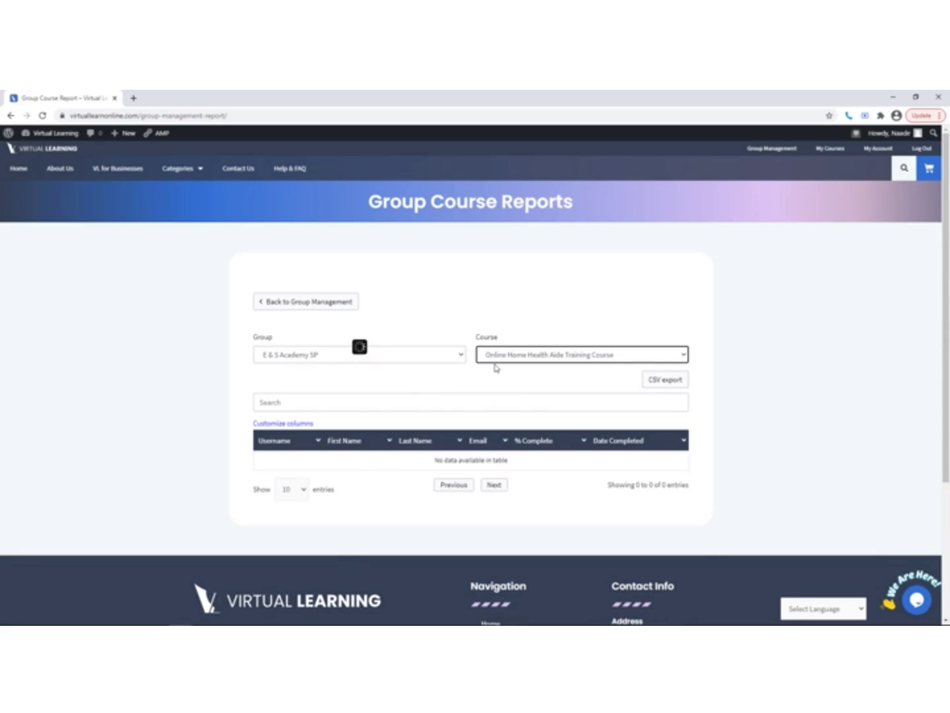
scroll(496, 429, "down", 4)
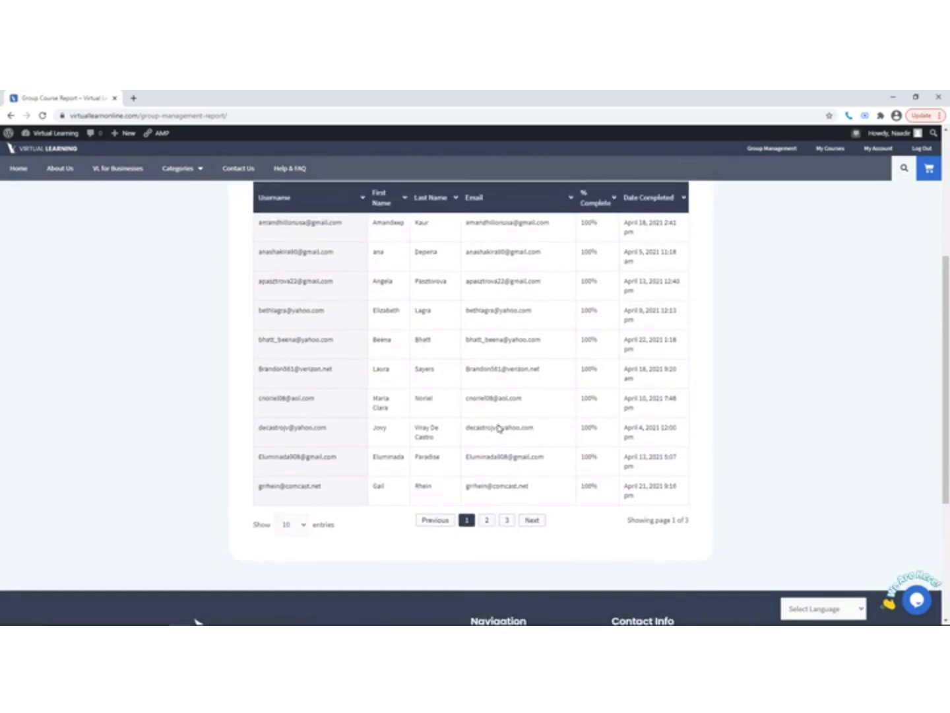
- Search the course report for "ad", then clear the search and reselect the Online Home Health Aide Training Course
scroll(499, 427, "up", 4)
left_click(393, 404)
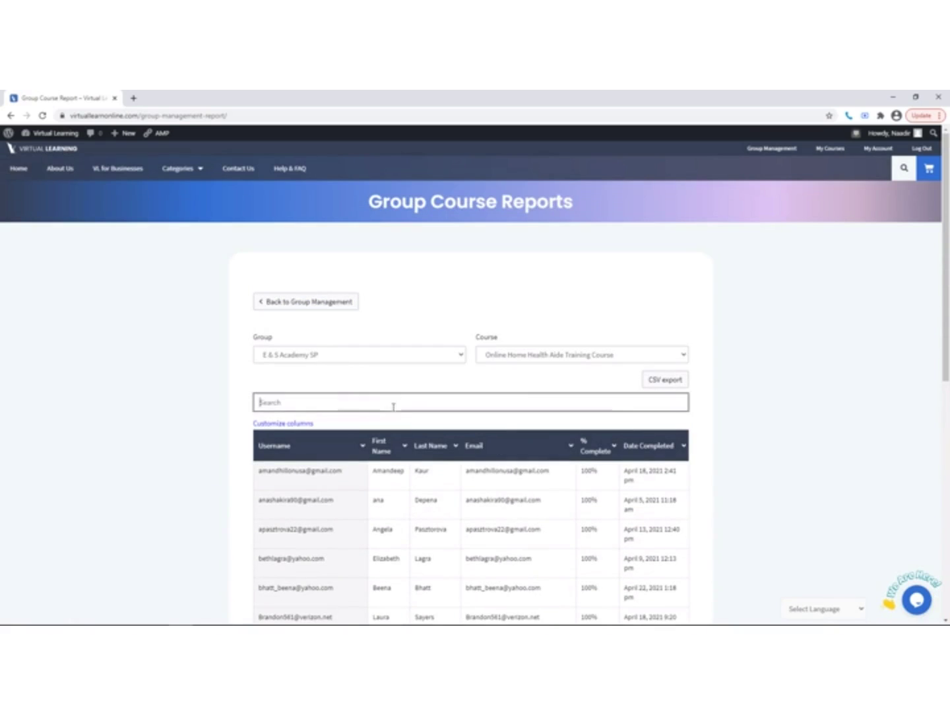
type("ad")
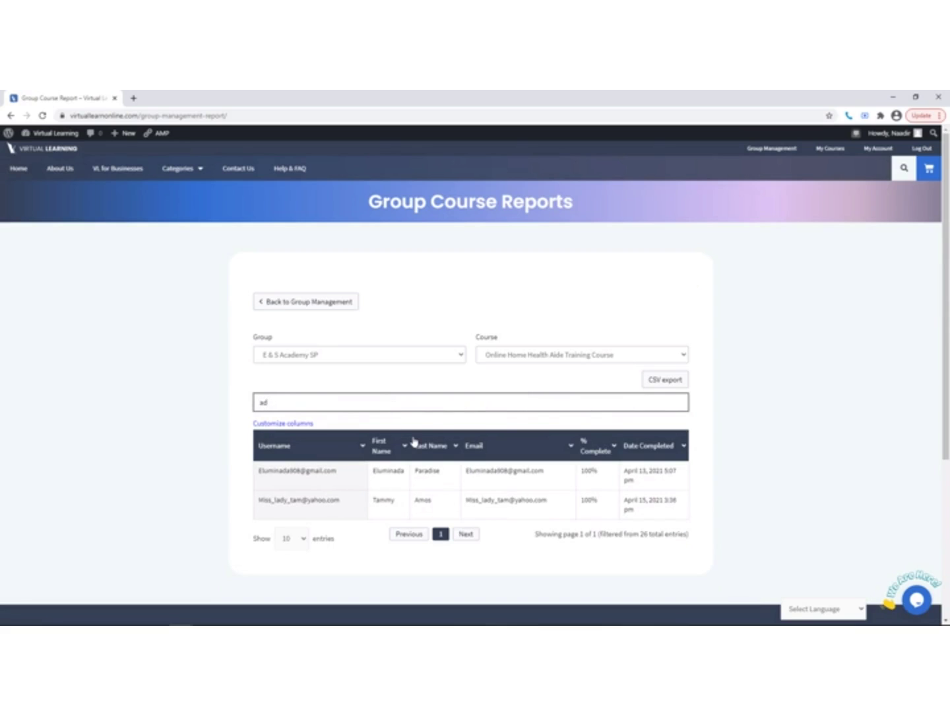
key("BackSpace")
key("BackSpace")
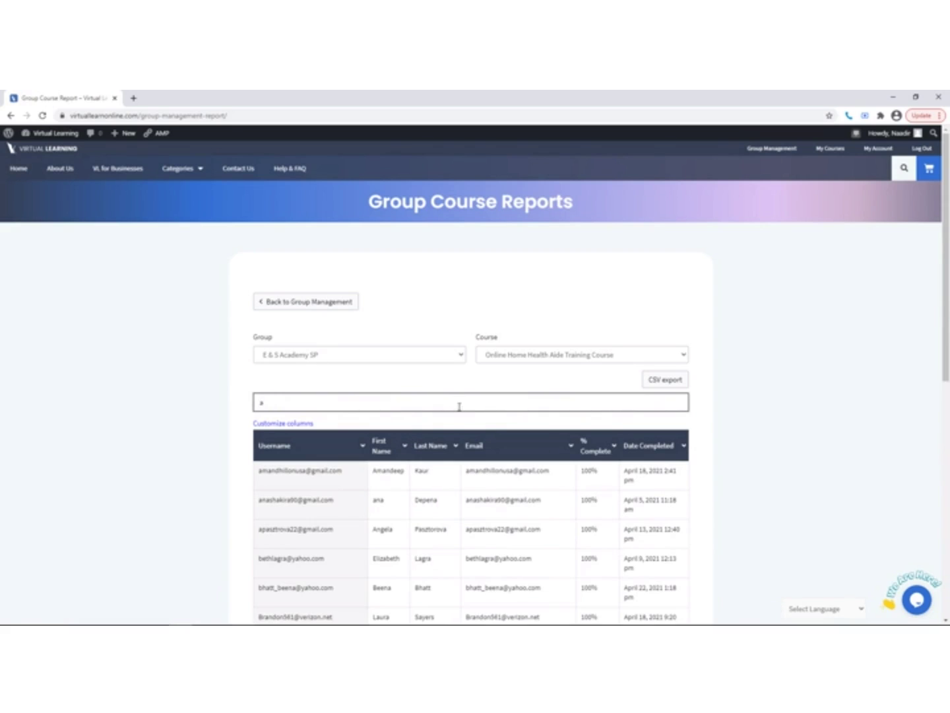
left_click(566, 356)
left_click(550, 388)
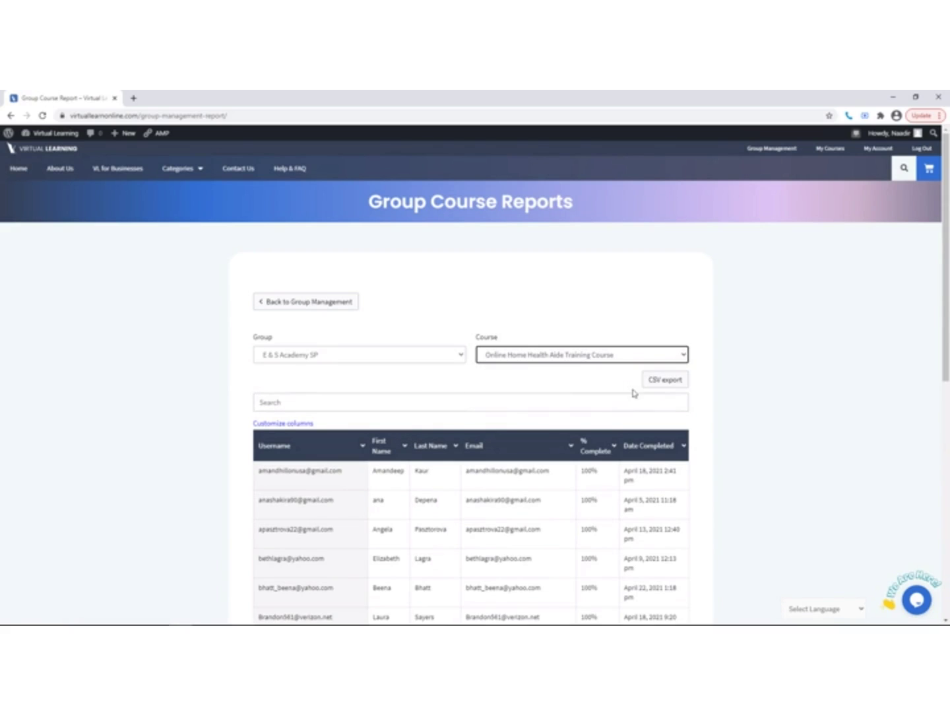
- Export the course report to CSV and review the downloaded file in Excel before returning to the browser
left_click(655, 384)
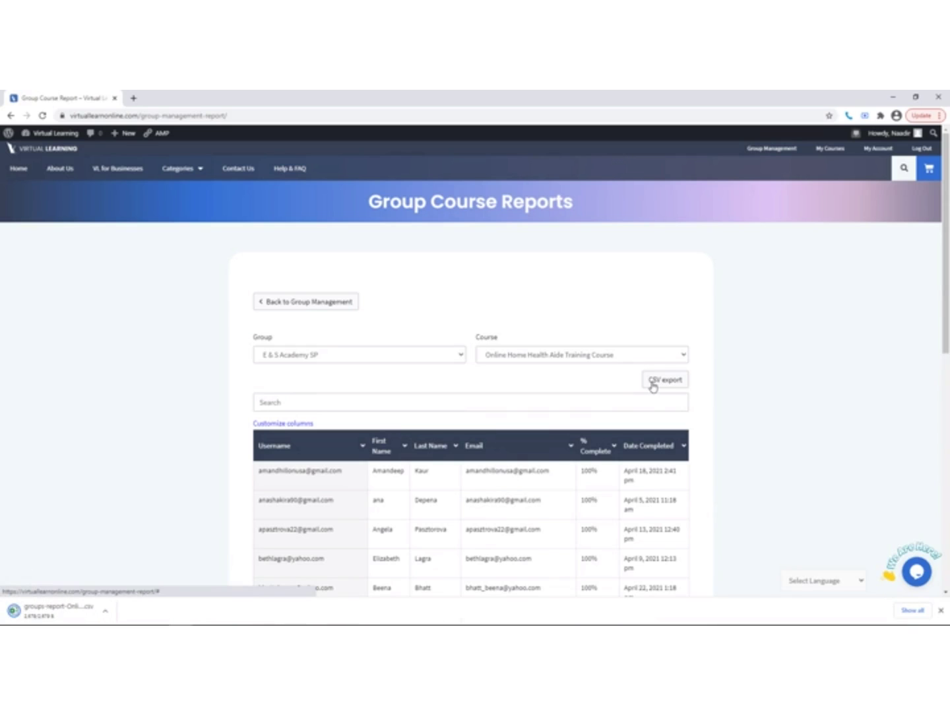
left_click(663, 383)
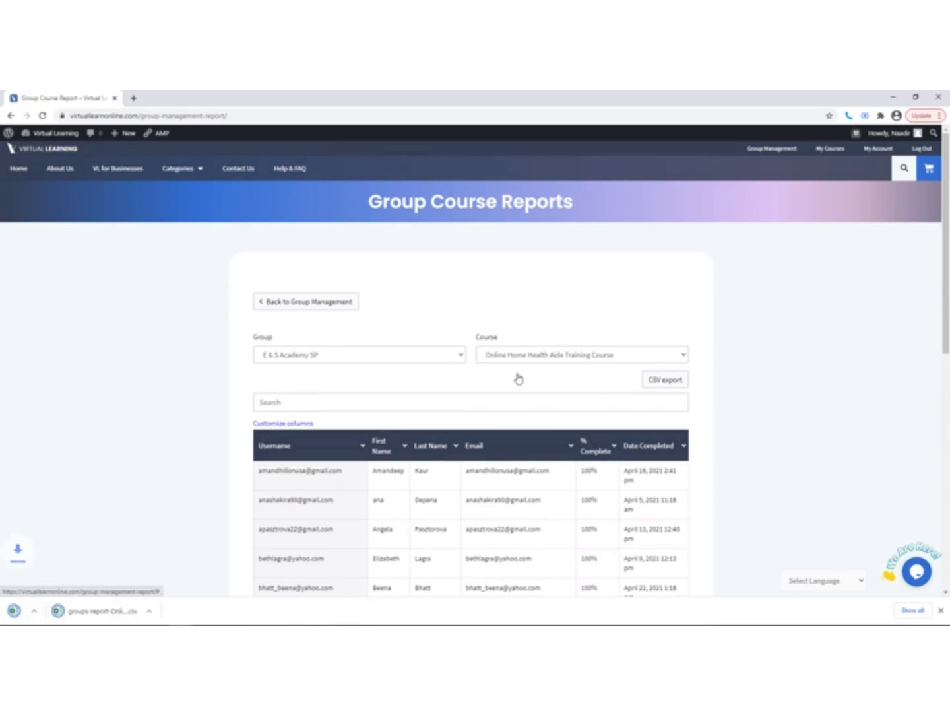
left_click(131, 609)
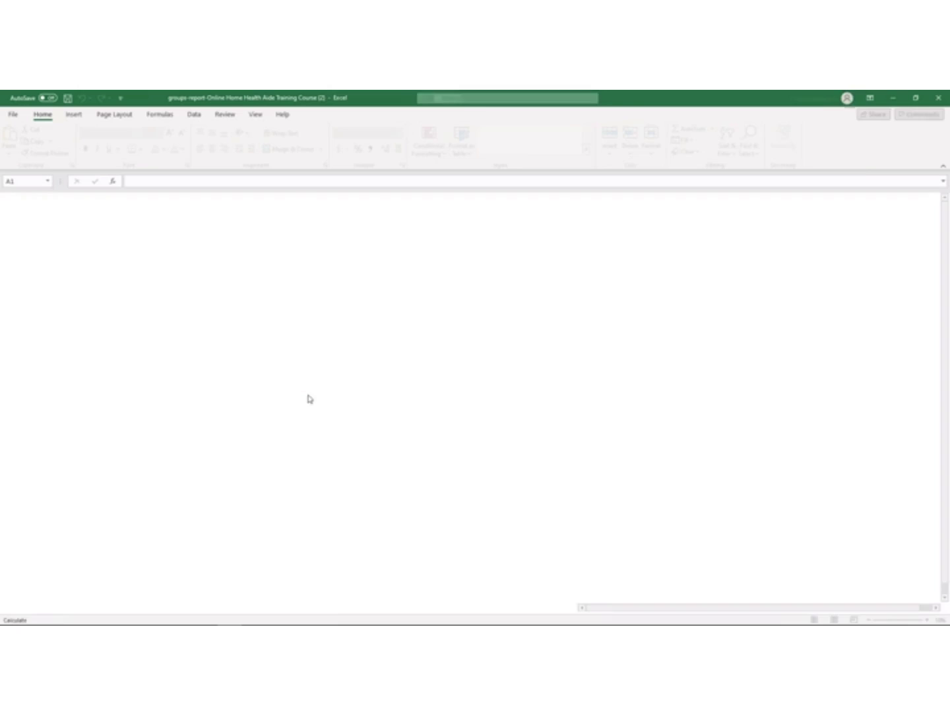
left_click_drag(151, 261, 125, 480)
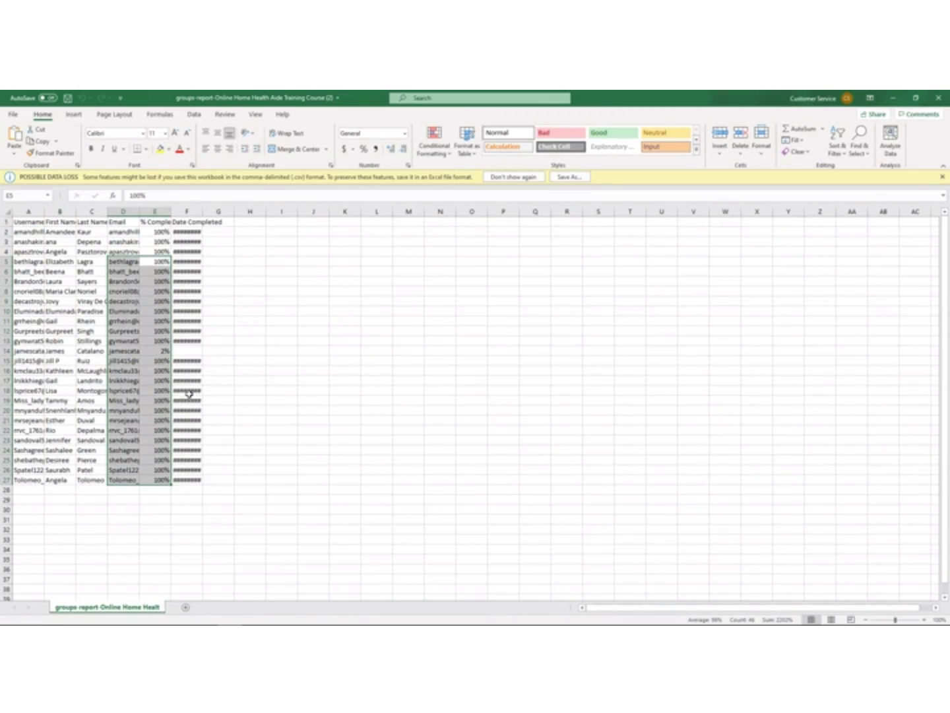
left_click(897, 97)
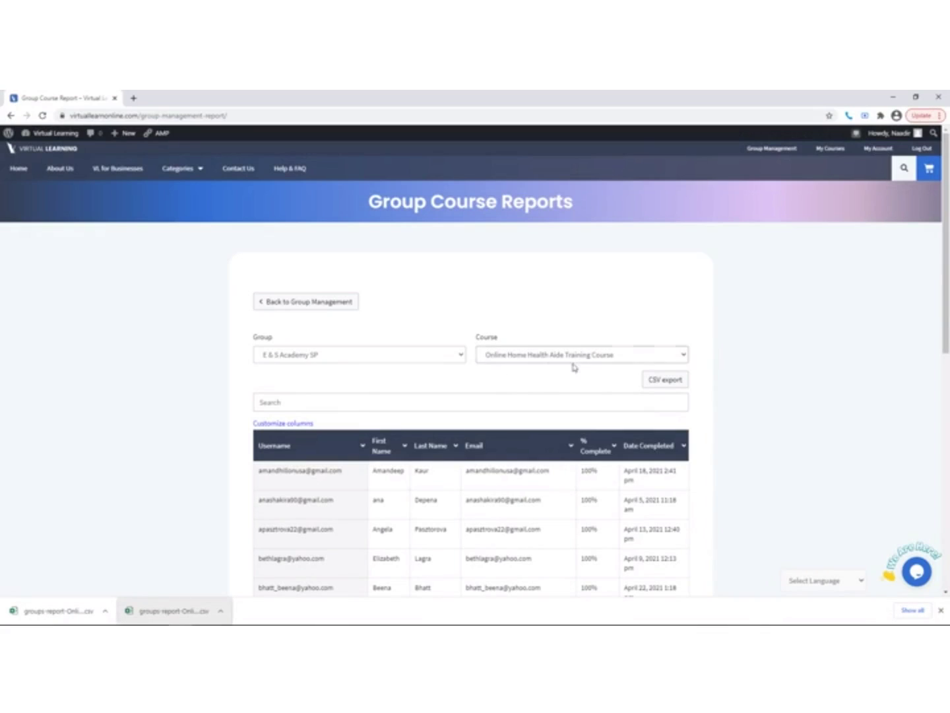
- Return to Group Management and switch the displayed group to Virtual Learning
left_click(291, 298)
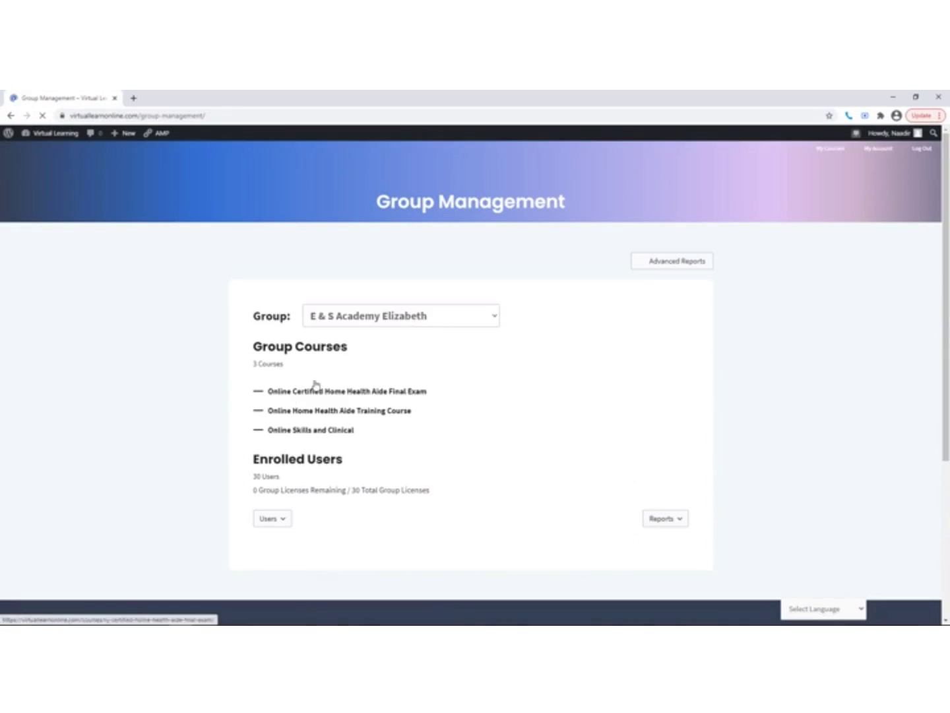
scroll(396, 466, "down", 2)
scroll(395, 467, "down", 2)
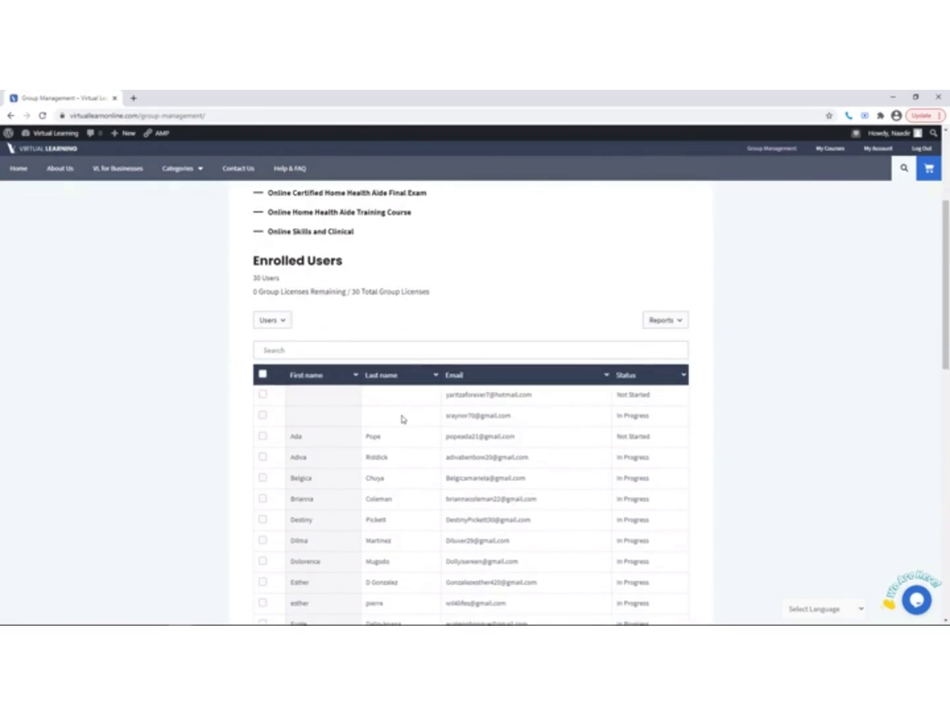
scroll(403, 418, "up", 2)
scroll(418, 323, "up", 2)
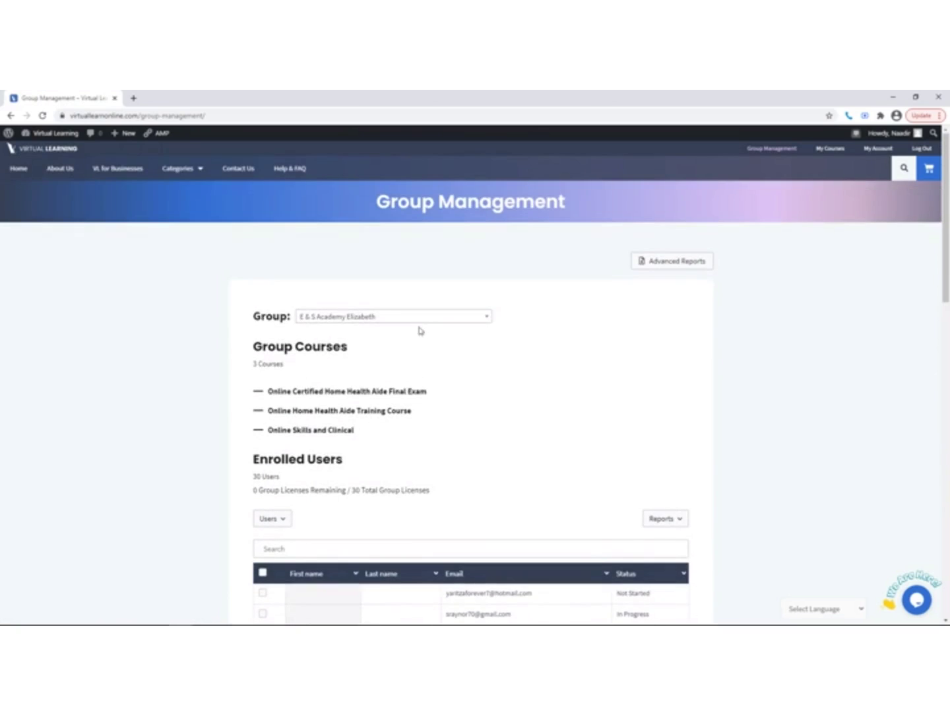
scroll(418, 328, "down", 1)
left_click(347, 267)
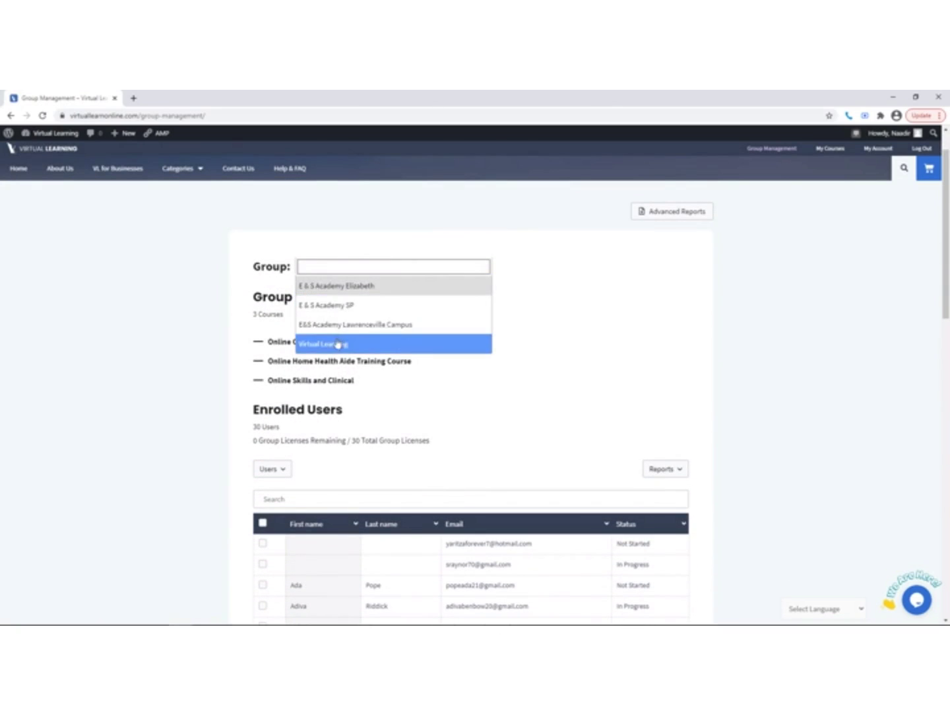
left_click(339, 343)
- Open the quiz report from the group's available reports
left_click(668, 470)
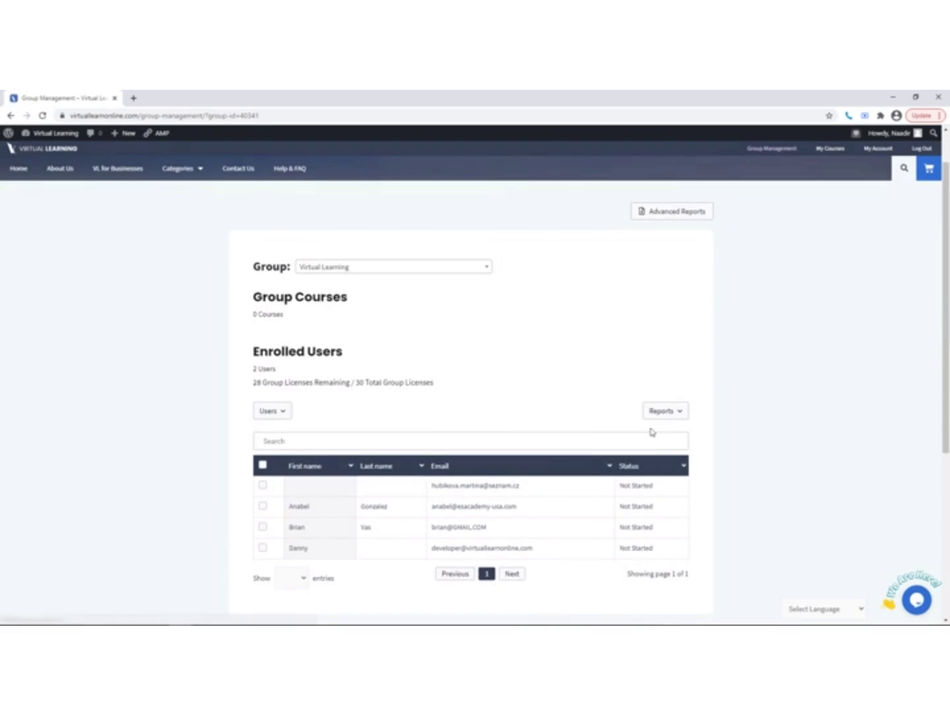
left_click(661, 411)
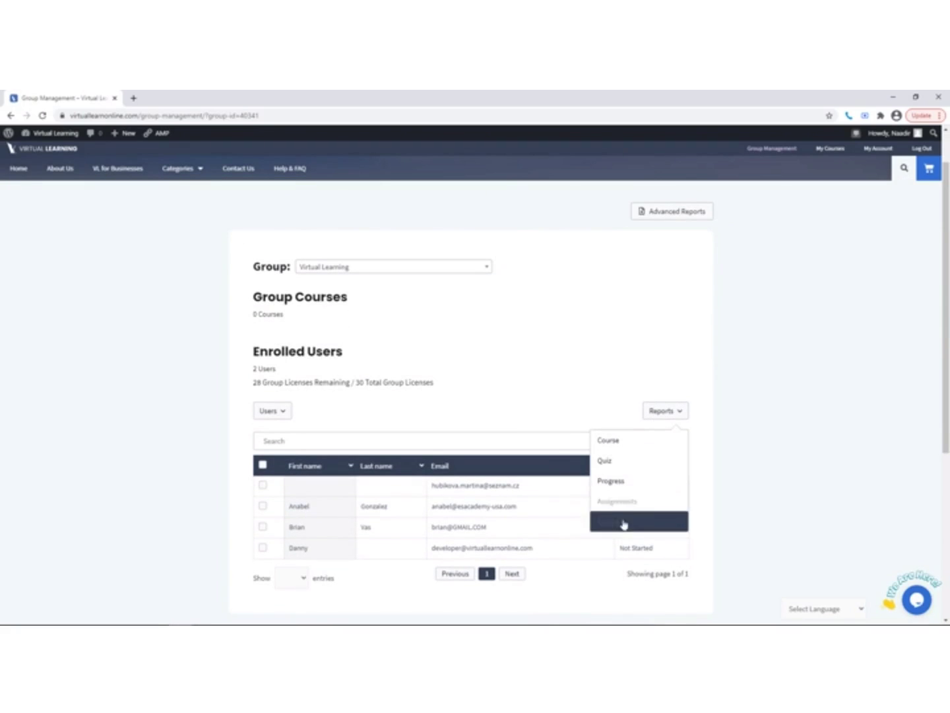
left_click(633, 472)
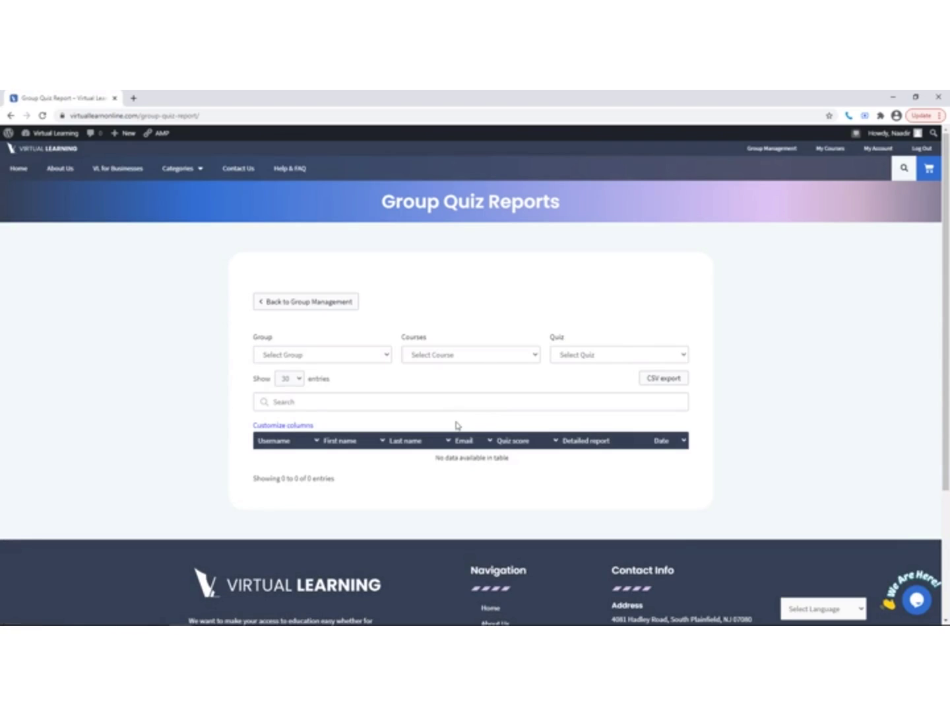
- Filter the quiz report by the E & S Academy SP group and the Online Home Health Aide Training Course
left_click(318, 354)
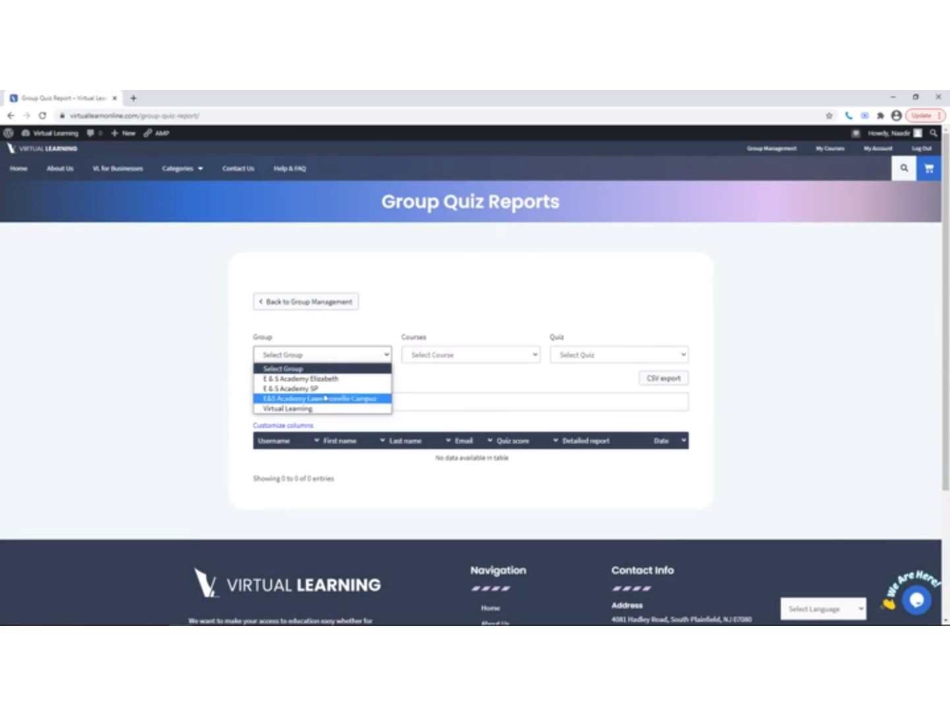
left_click(350, 388)
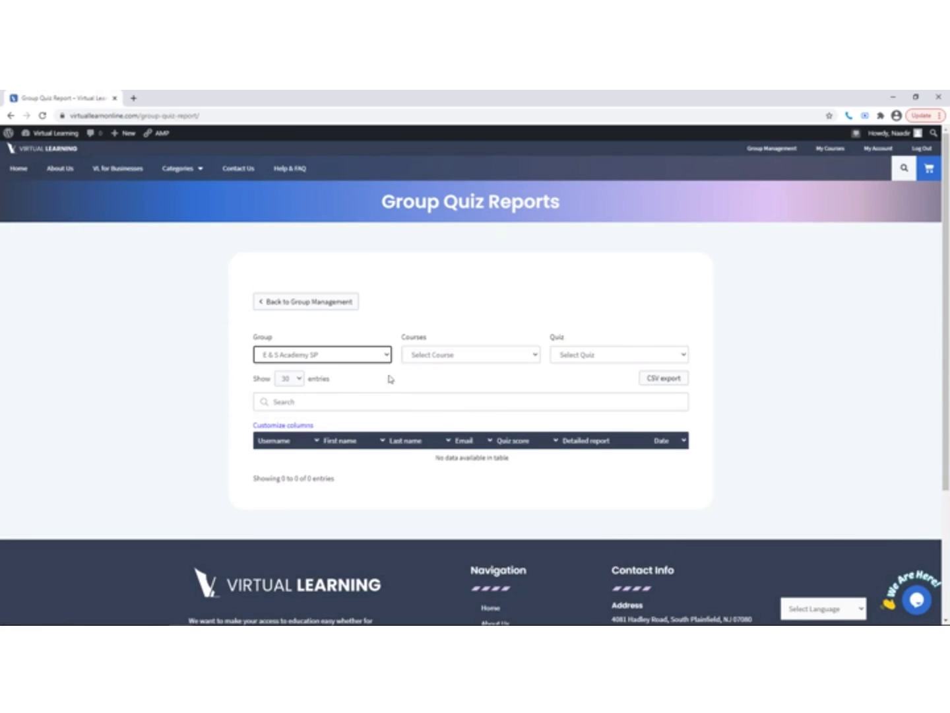
left_click(462, 357)
left_click(484, 377)
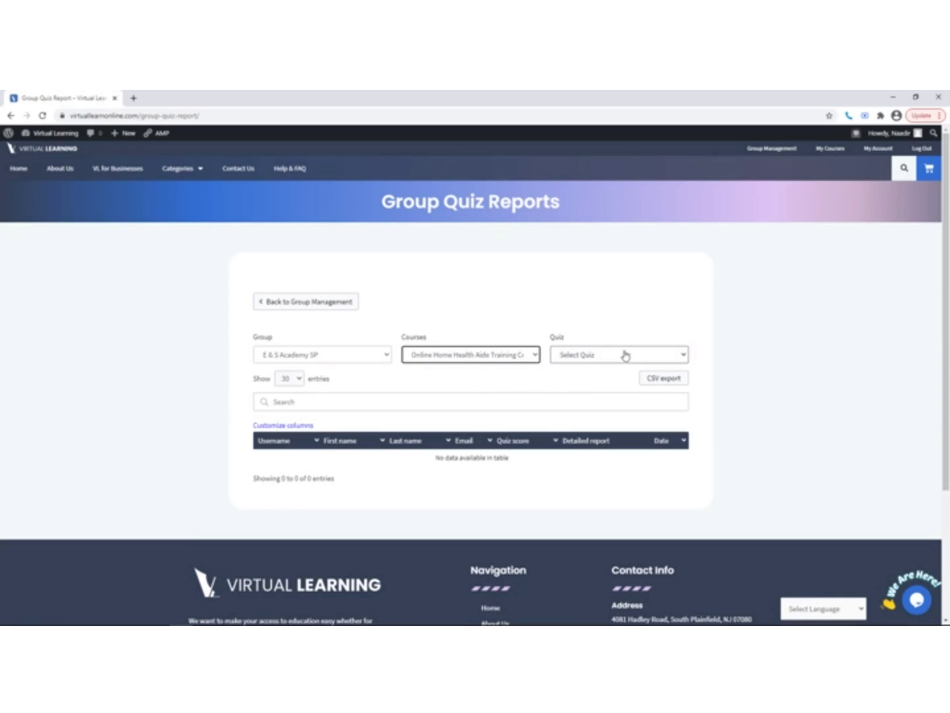
- Look through the lesson quizzes offered for the course and check the quiz report's export and search options
left_click(568, 355)
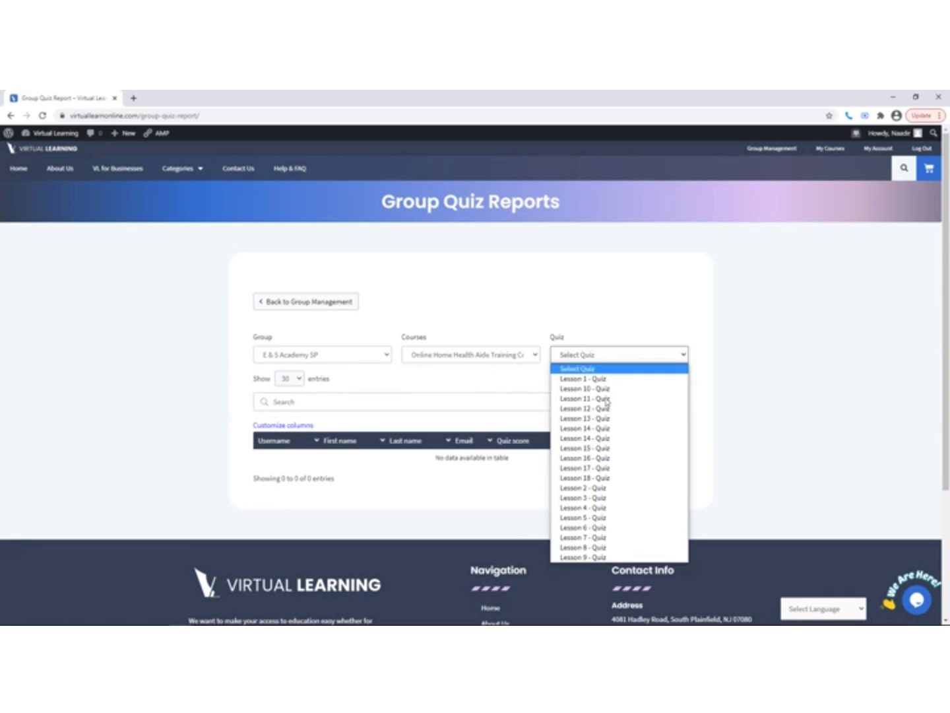
left_click(379, 360)
left_click_drag(379, 374, 661, 377)
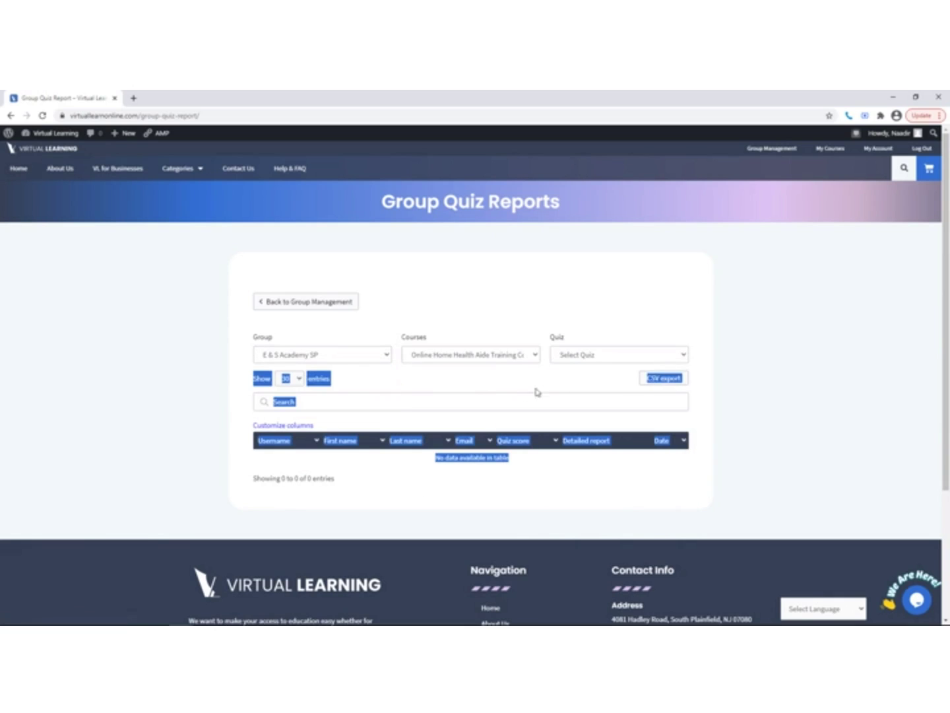
left_click(415, 387)
left_click(358, 401)
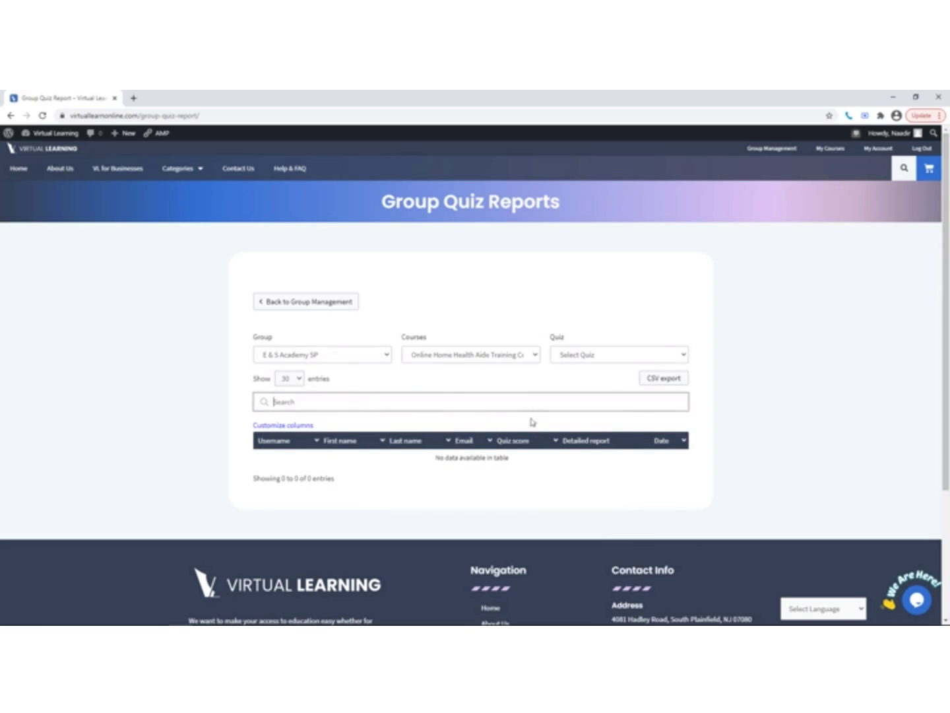
- Return to Group Management and open the group progress report
left_click(267, 298)
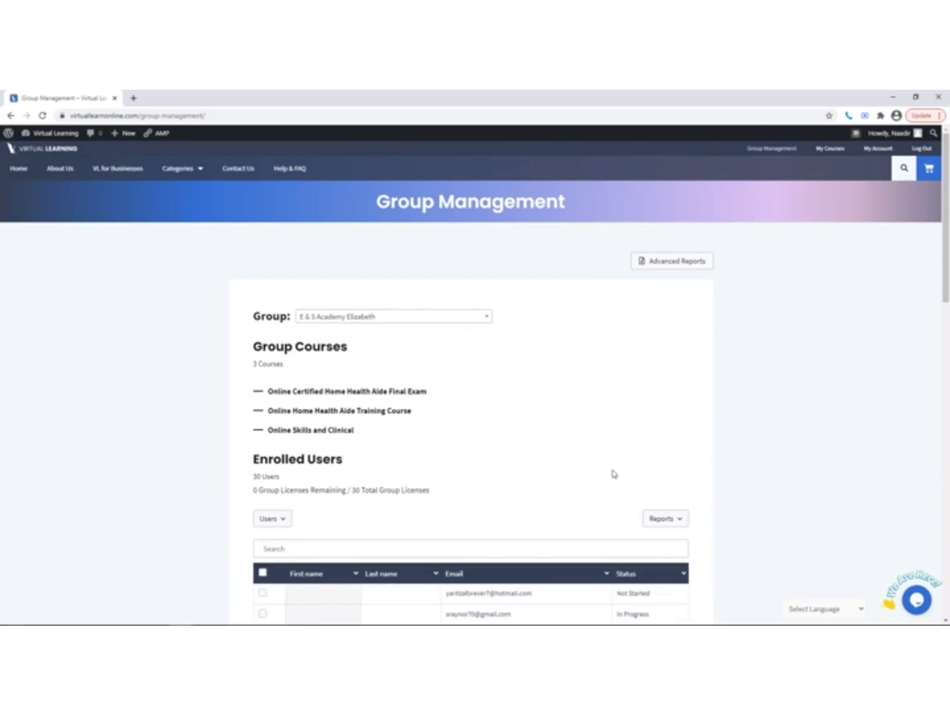
scroll(614, 472, "down", 2)
left_click(665, 368)
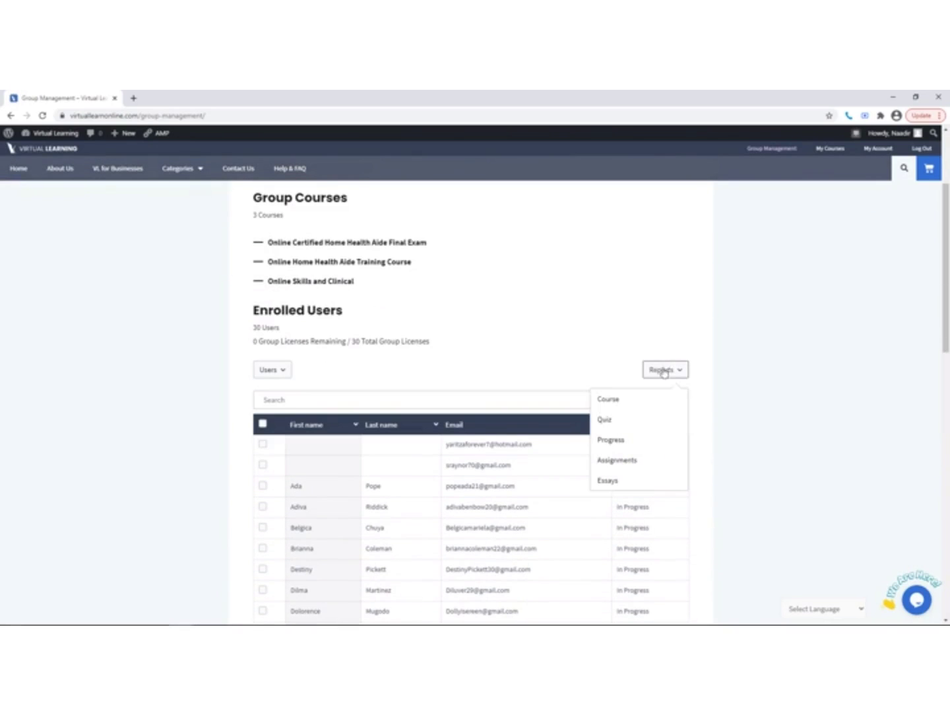
left_click(609, 444)
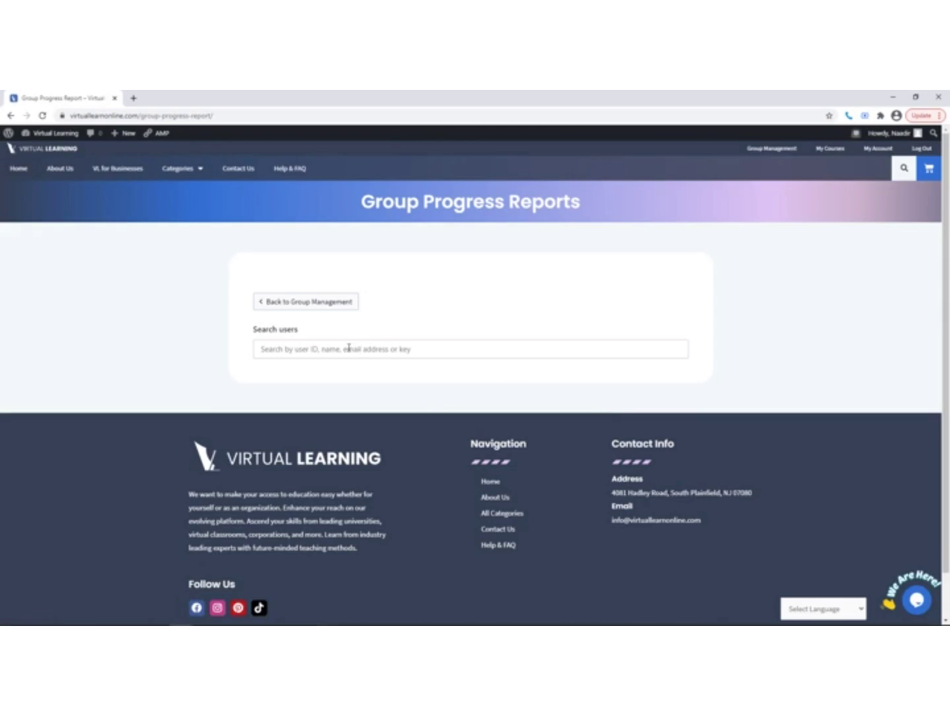
- Search the progress report's users by part of a name and load the first matching learner's course progress
left_click(348, 348)
type("ada")
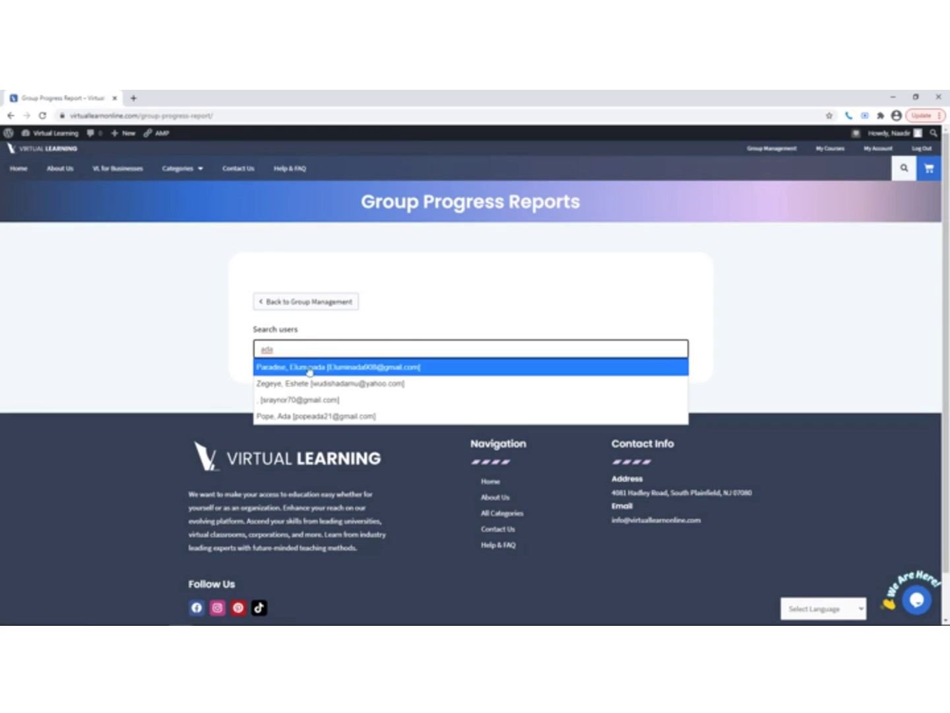
left_click(309, 372)
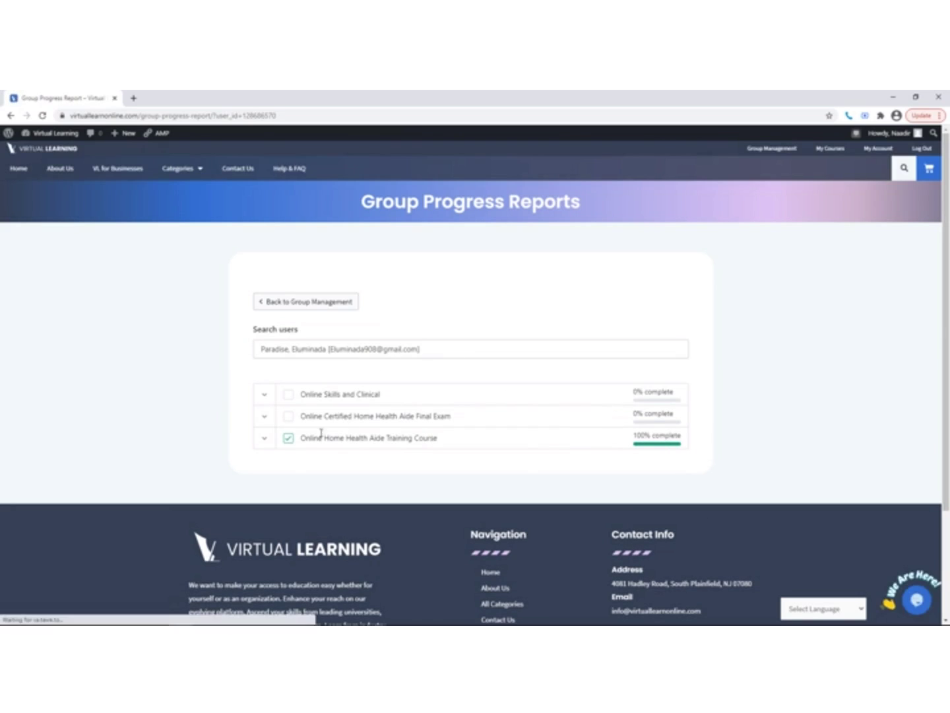
- Expand the learner's Online Home Health Aide Training Course and review the lesson, quiz and survey completion
left_click(265, 439)
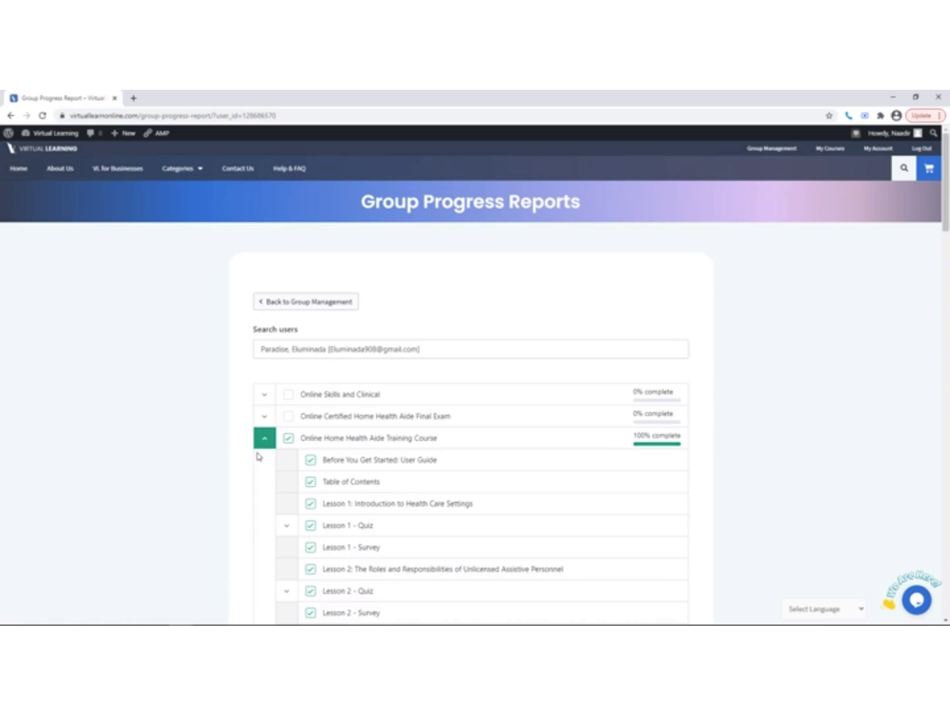
scroll(590, 459, "down", 6)
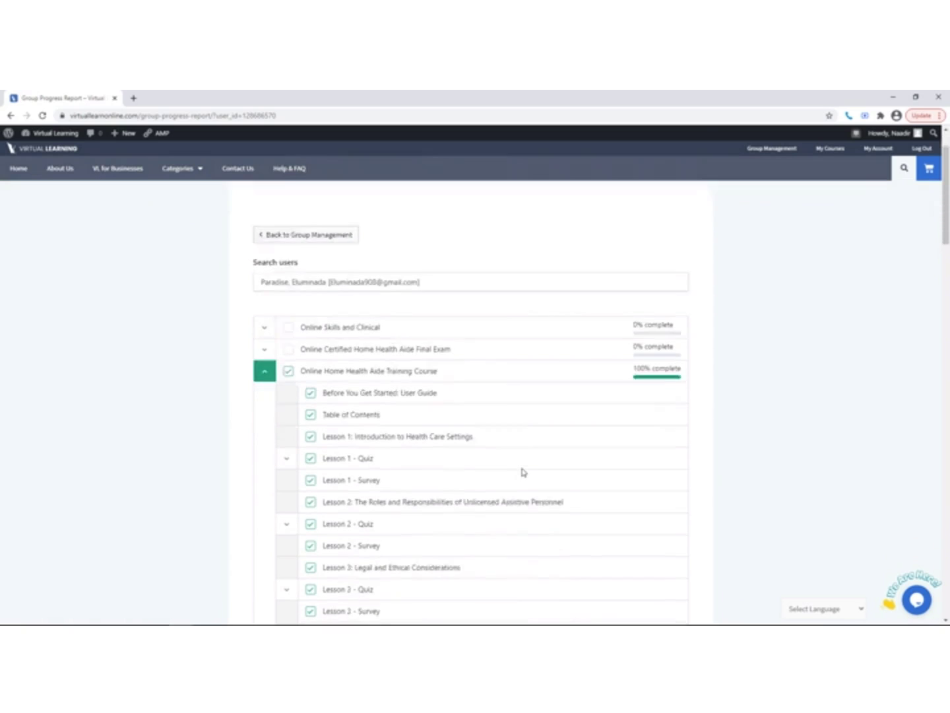
scroll(418, 445, "up", 5)
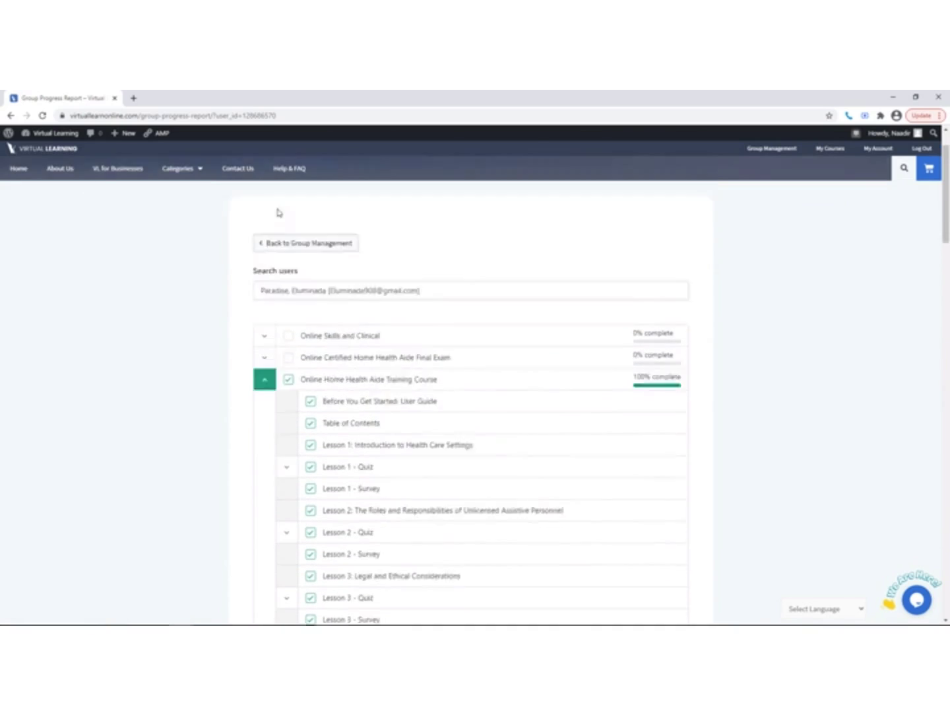
scroll(276, 211, "up", 2)
- Return to Group Management and switch to the Virtual Learning group
left_click(295, 302)
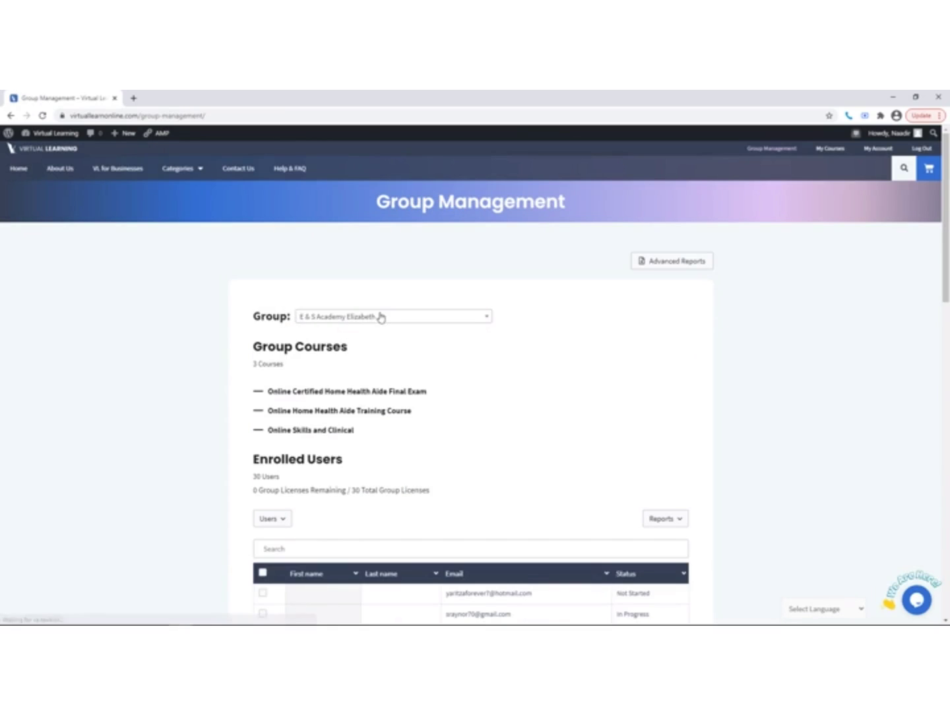
left_click(382, 316)
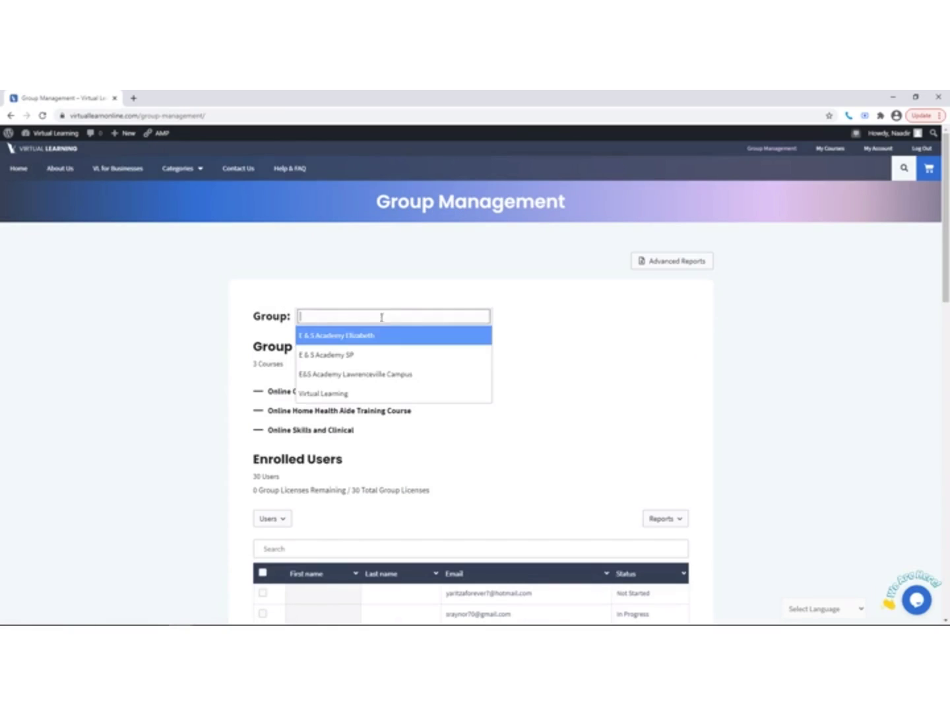
left_click(348, 392)
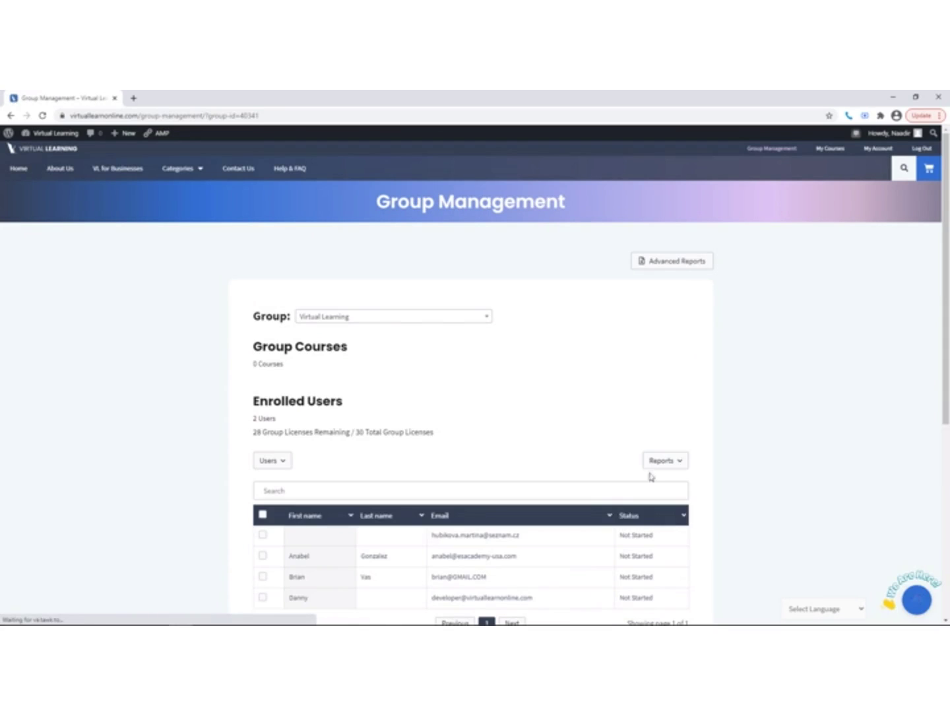
- Open the assignments report from the group's available reports
left_click(661, 461)
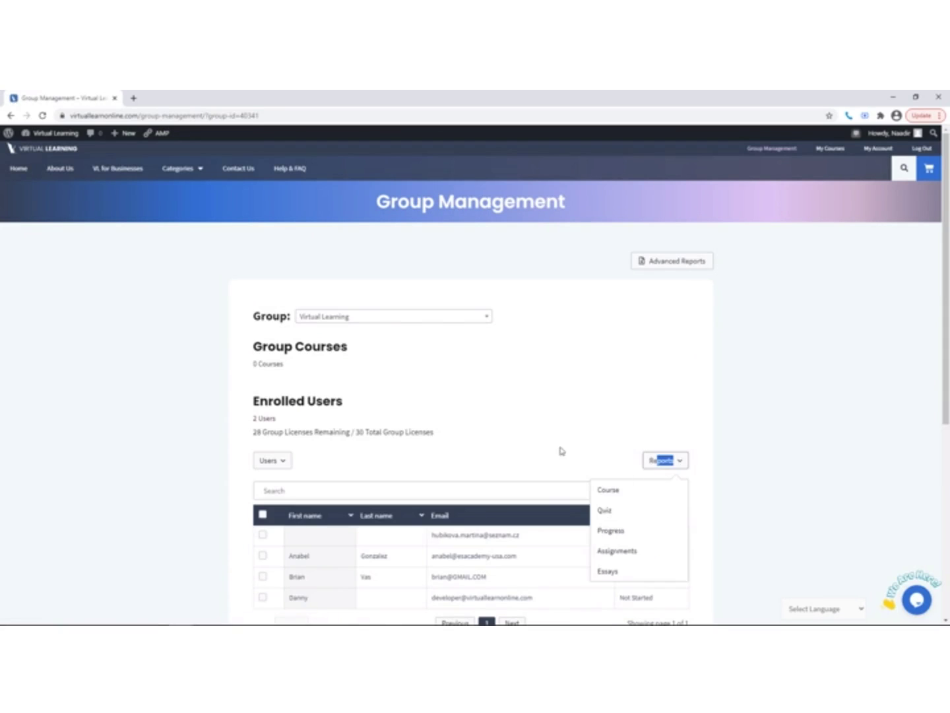
left_click(626, 553)
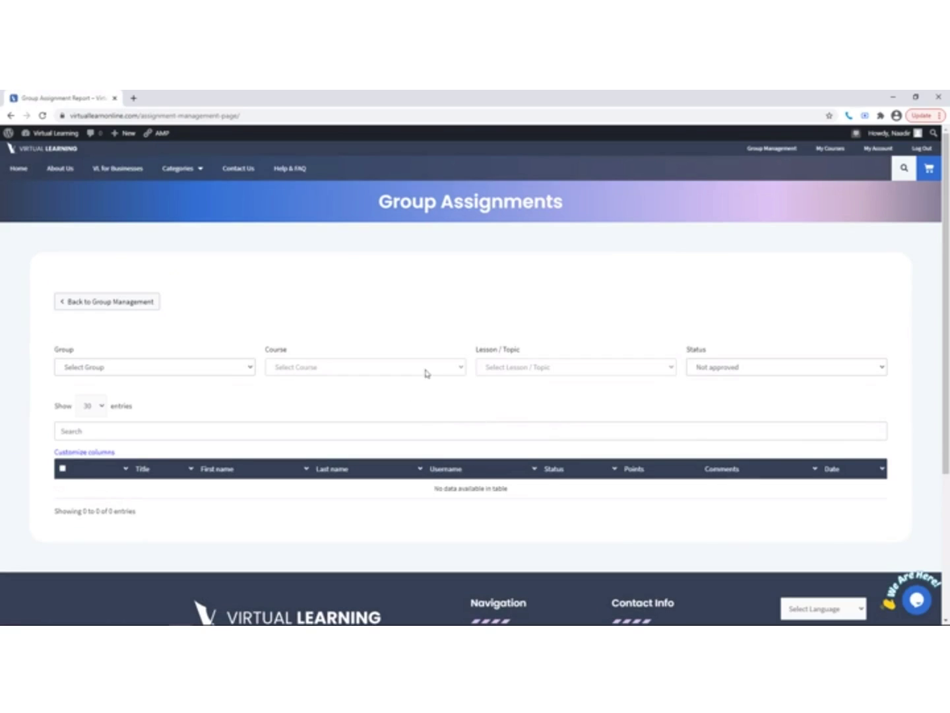
triple_click(618, 217)
left_click(588, 260)
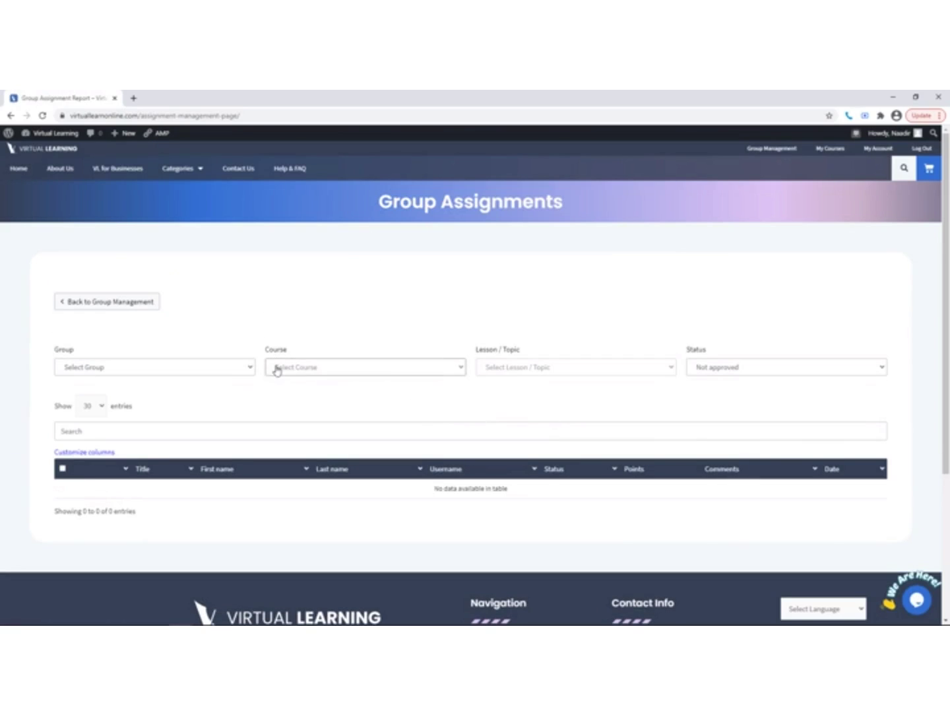
- Filter the assignments report by the E & S Academy SP group and the Online Home Health Aide Training Course
left_click(164, 367)
left_click(131, 402)
left_click(316, 366)
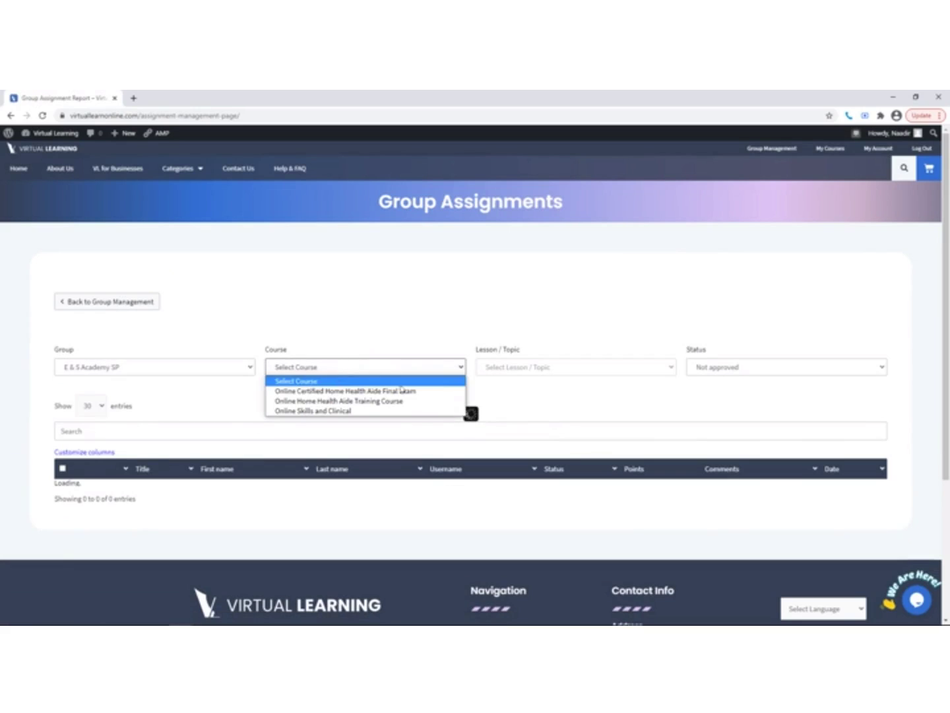
left_click(332, 401)
- Try the Table of Contents and Lesson 1 – Quiz lesson filters, reset the lesson filter, and check the assignment status options
left_click(536, 366)
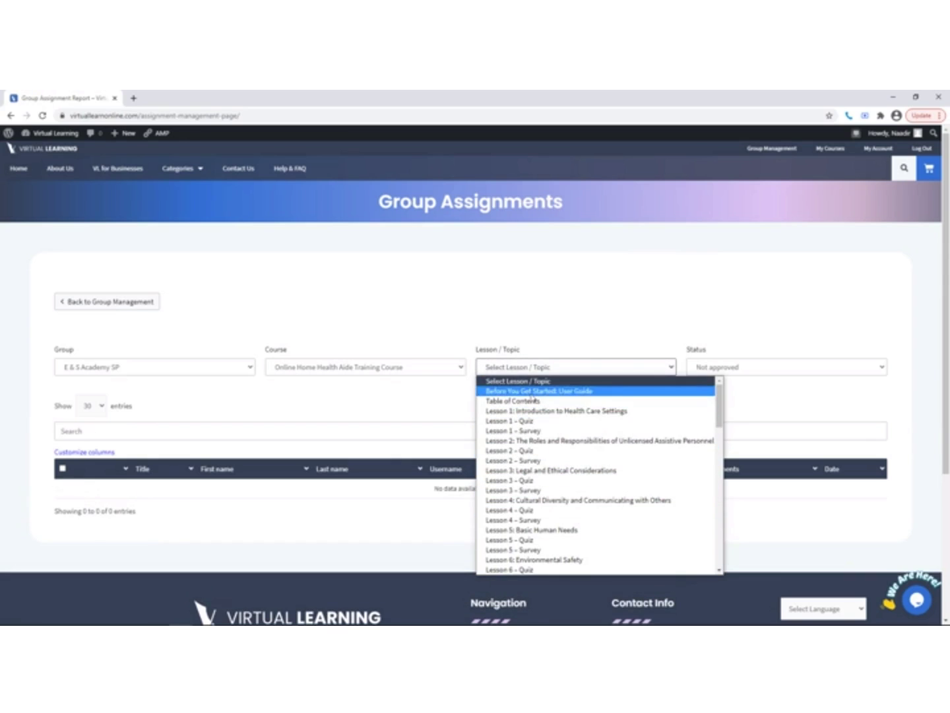
left_click(523, 382)
left_click(543, 374)
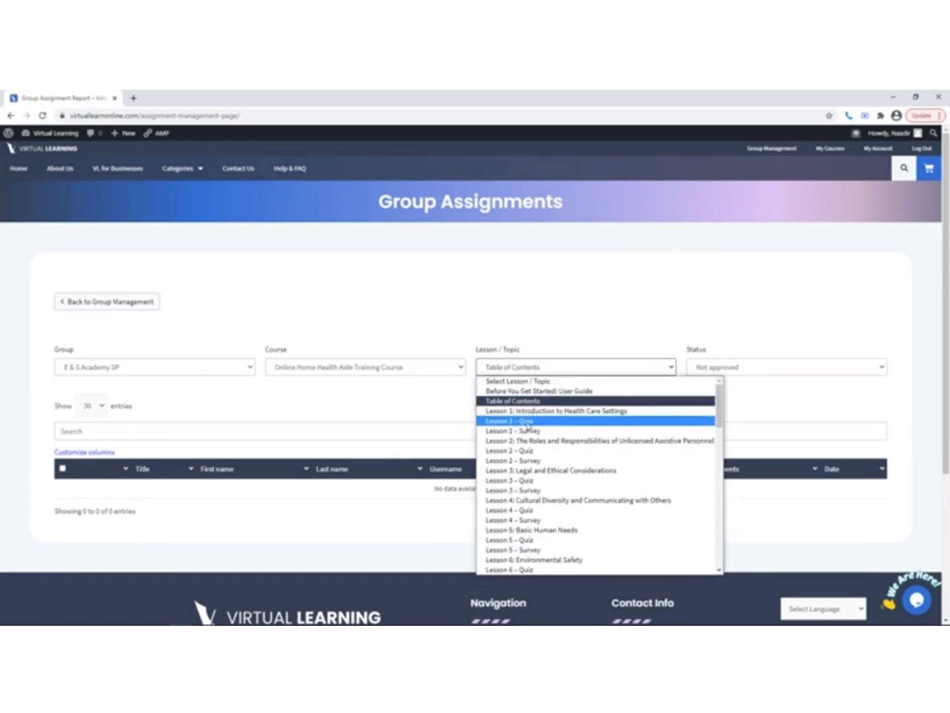
left_click(521, 421)
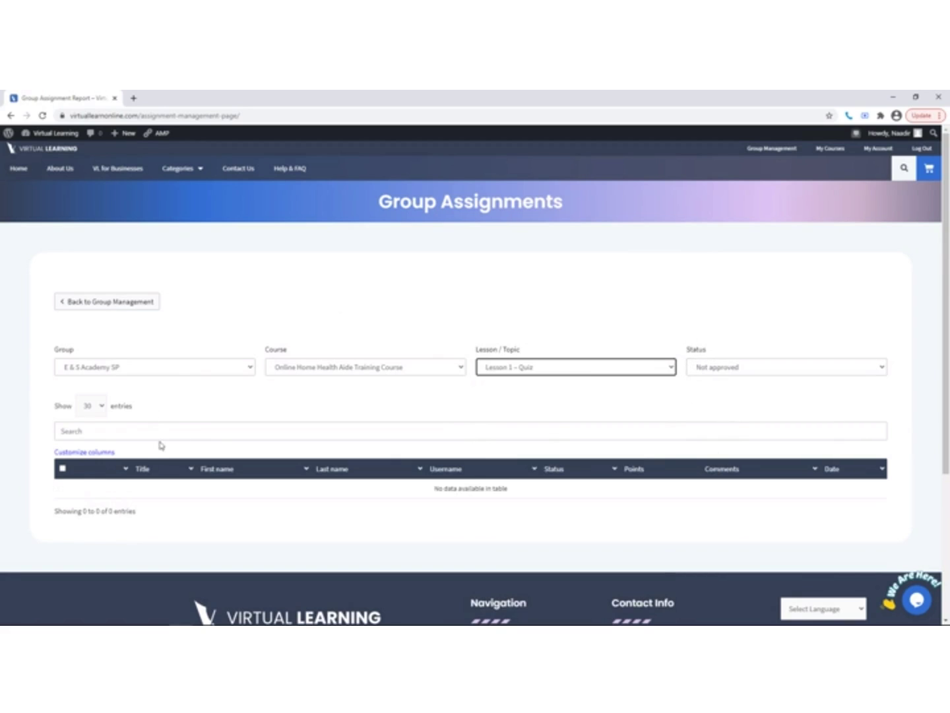
left_click(527, 366)
left_click(507, 378)
left_click(740, 376)
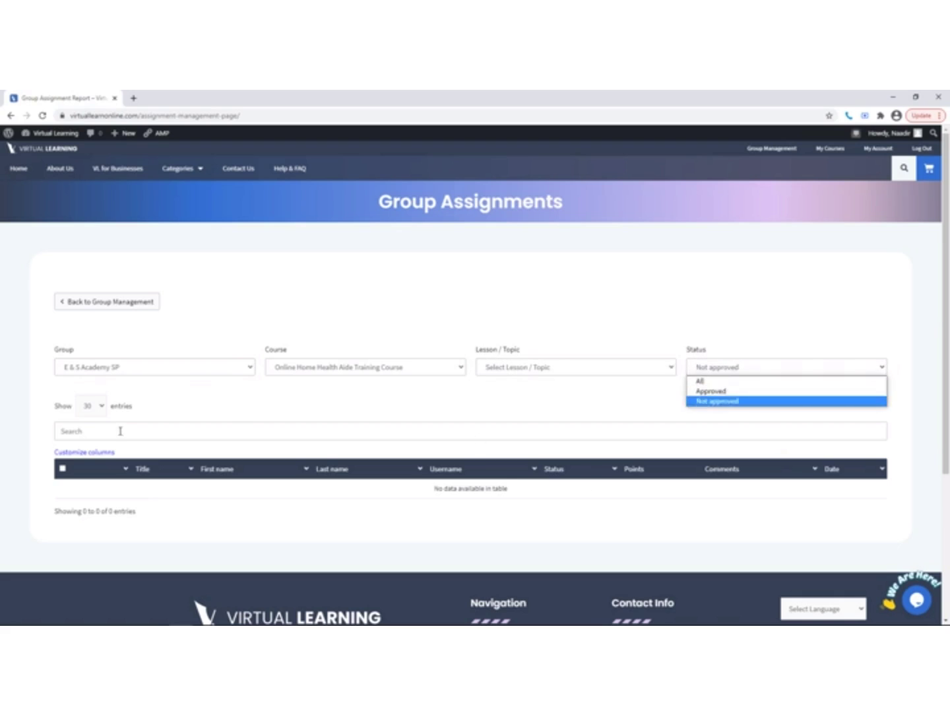
left_click(719, 399)
- Return to Group Management and open the group essays report
left_click(96, 305)
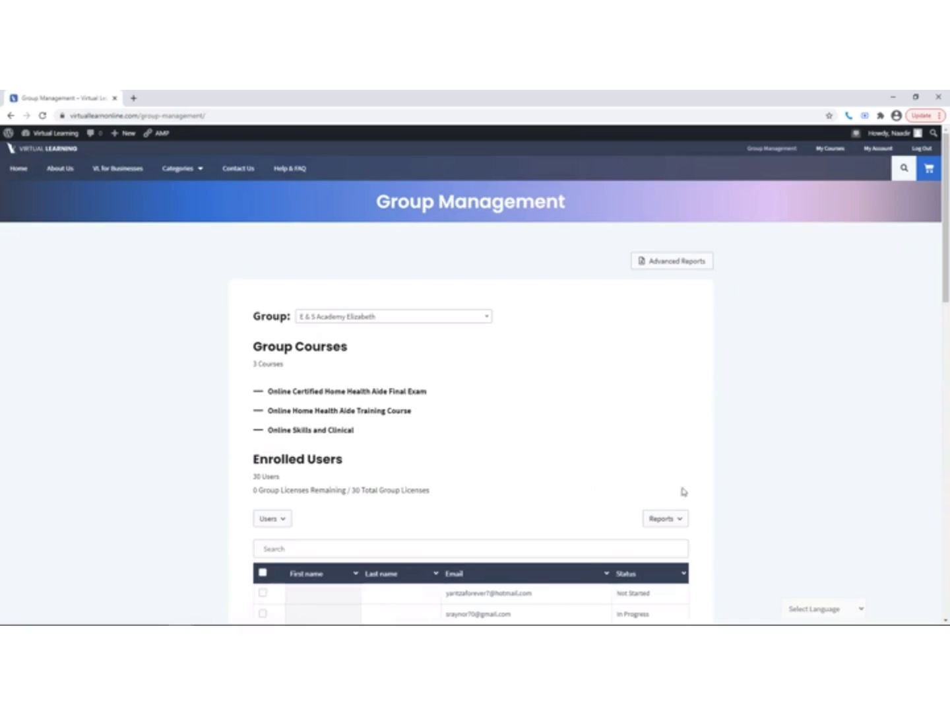
left_click(671, 516)
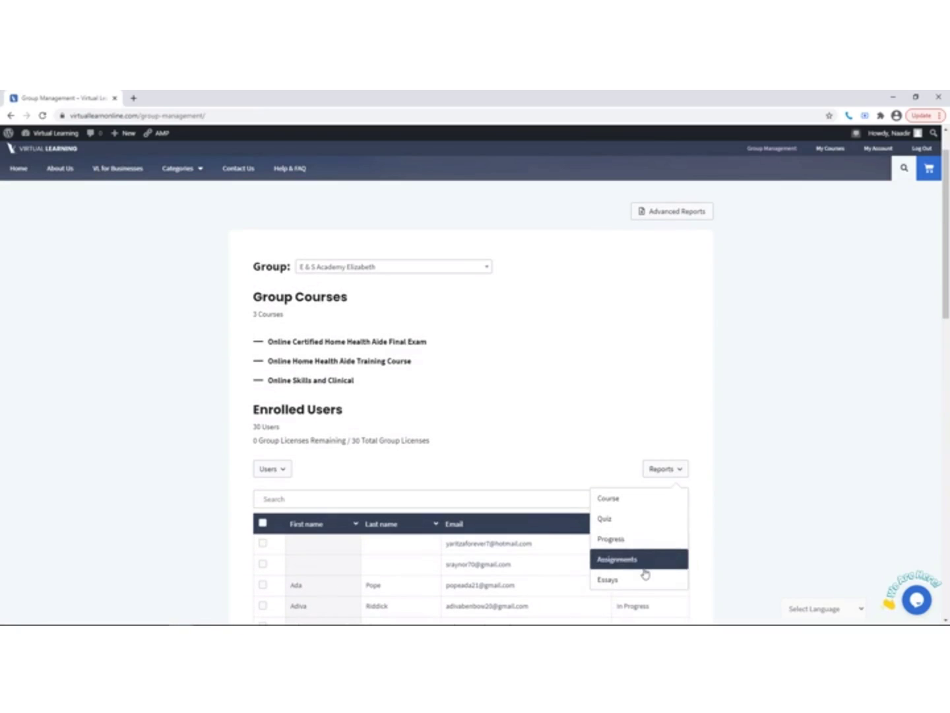
left_click(643, 559)
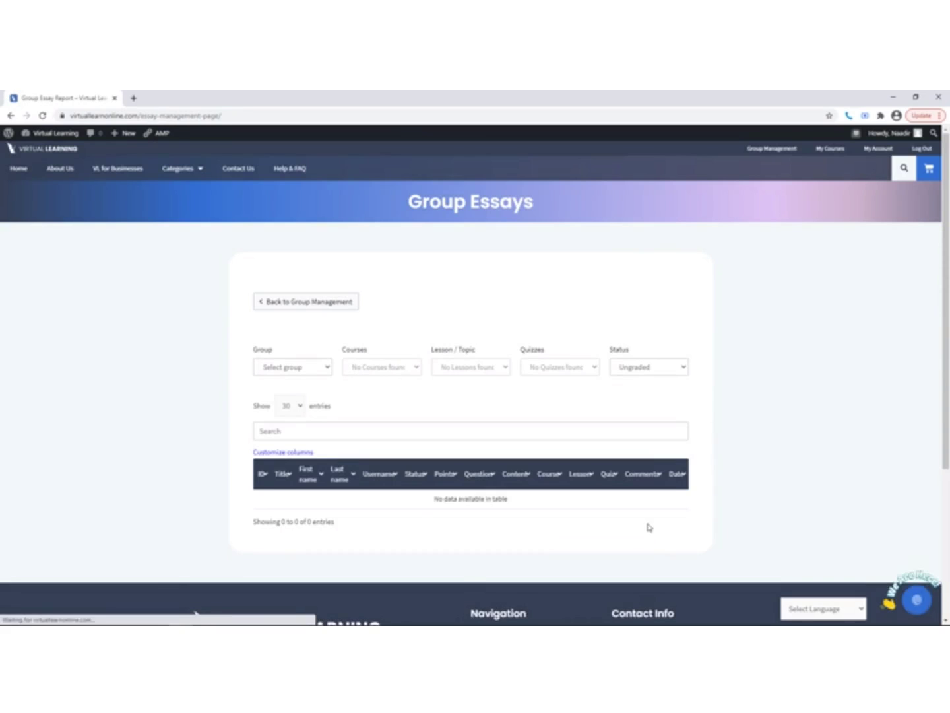
- Filter the essays report by the E & S Academy SP group and the Online Home Health Aide Training Course
left_click(315, 367)
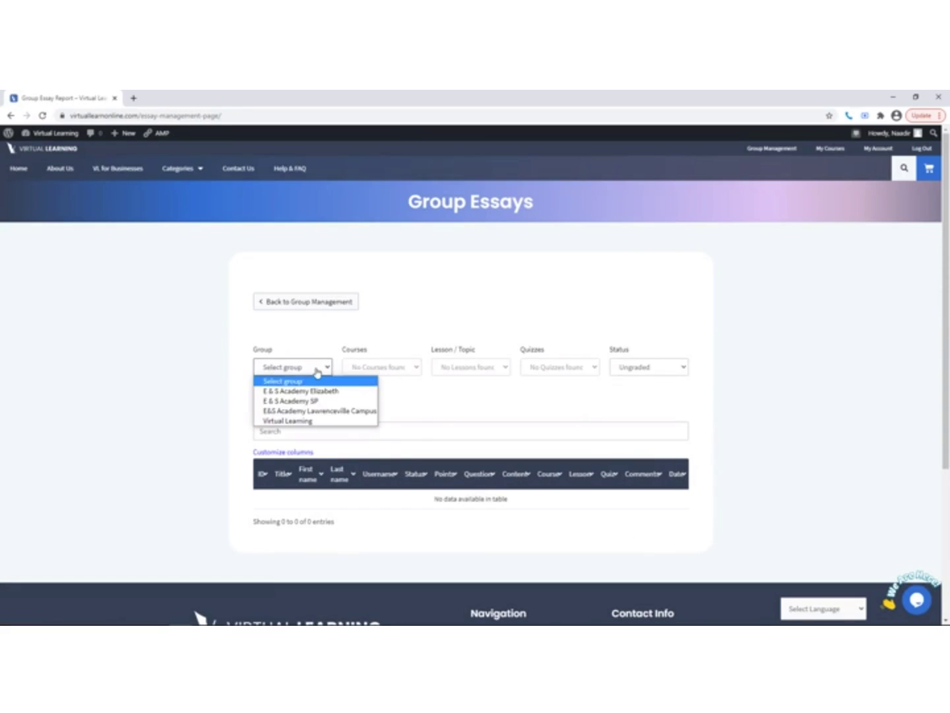
left_click(310, 402)
left_click(410, 374)
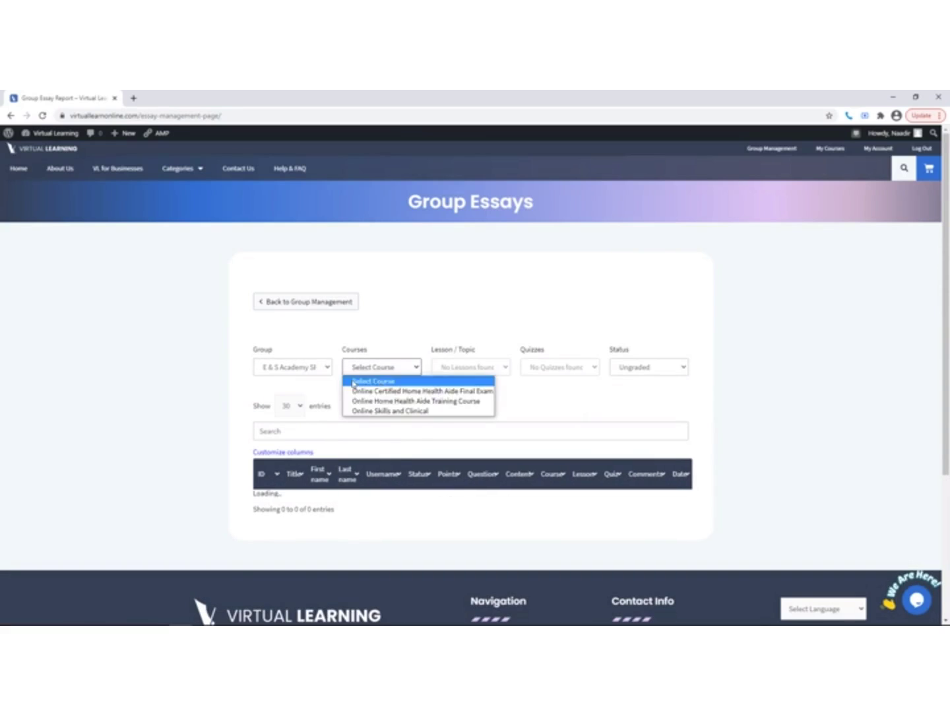
left_click(382, 400)
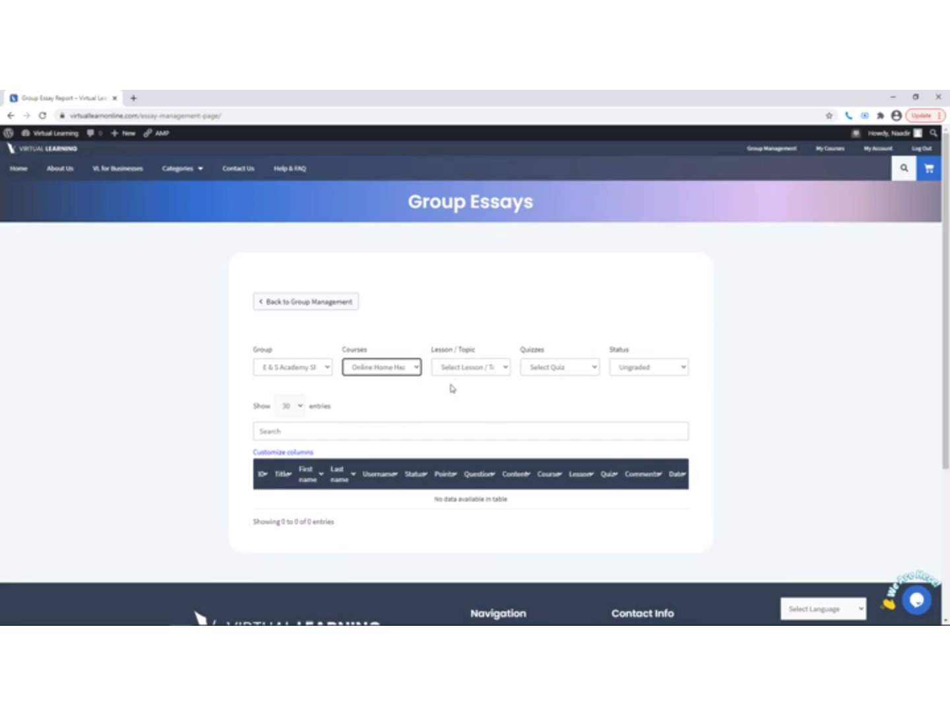
- Narrow the essays report to Lesson 1: Introduction to Health Care Settings, the Lesson 1 – Quiz and the Ungraded status
left_click(471, 371)
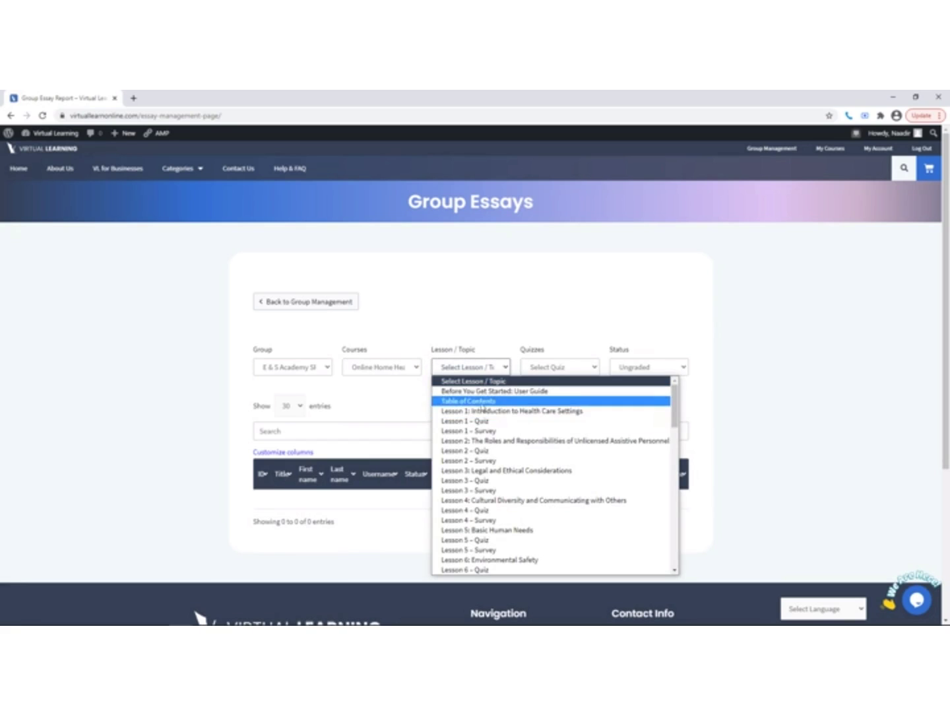
left_click(488, 421)
left_click(460, 369)
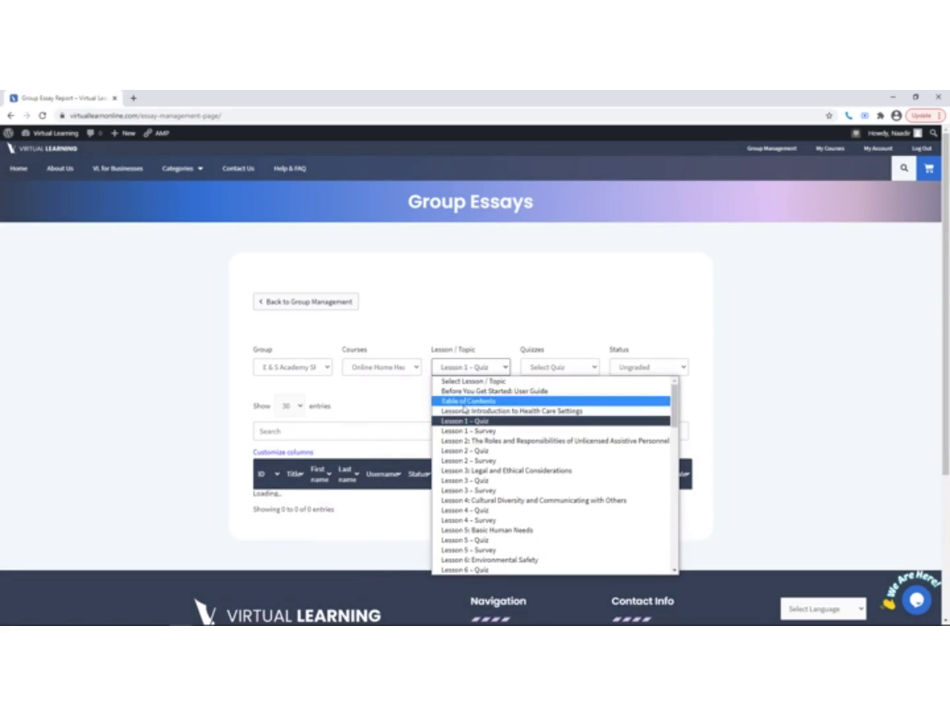
left_click(465, 411)
left_click(567, 367)
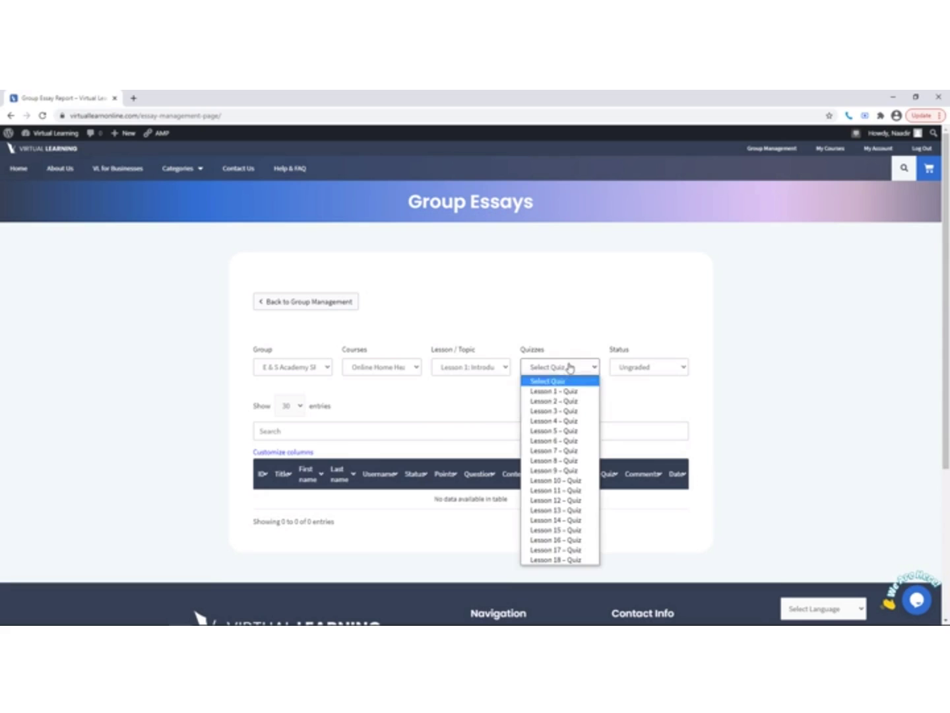
left_click(550, 390)
left_click(646, 369)
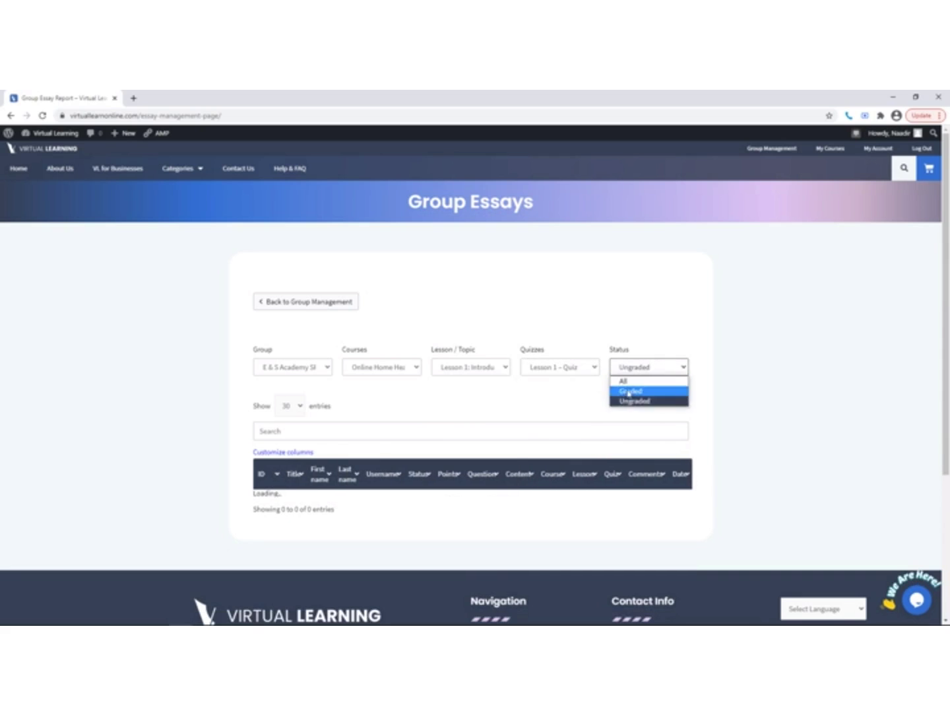
left_click(617, 400)
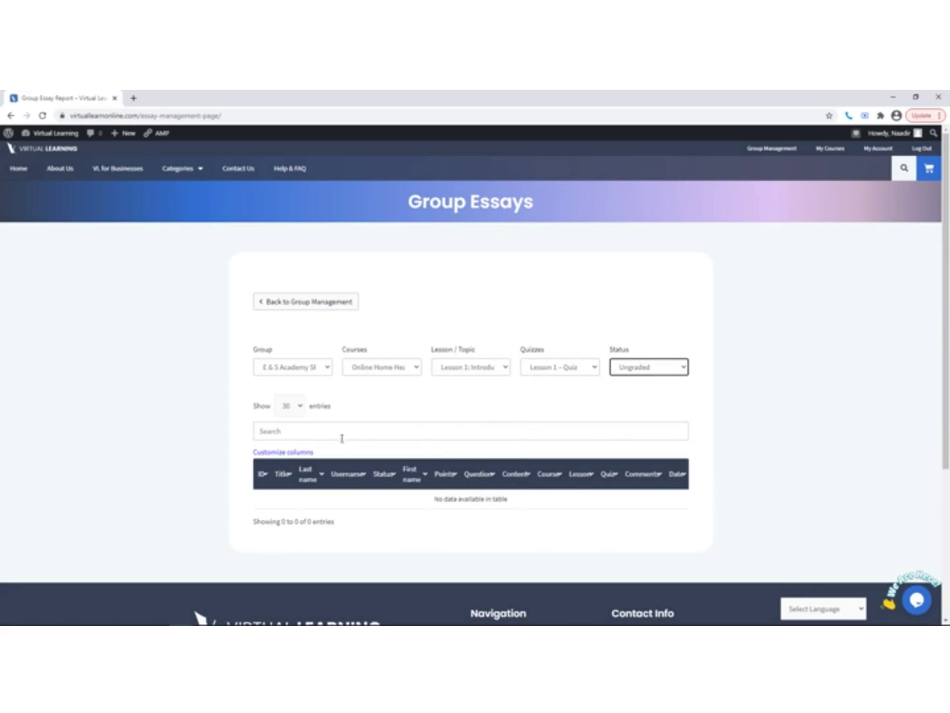
- Look through the lessons and skill topics offered in the essays report's lesson filter
left_click(492, 368)
scroll(508, 566, "down", 10)
scroll(496, 560, "up", 10)
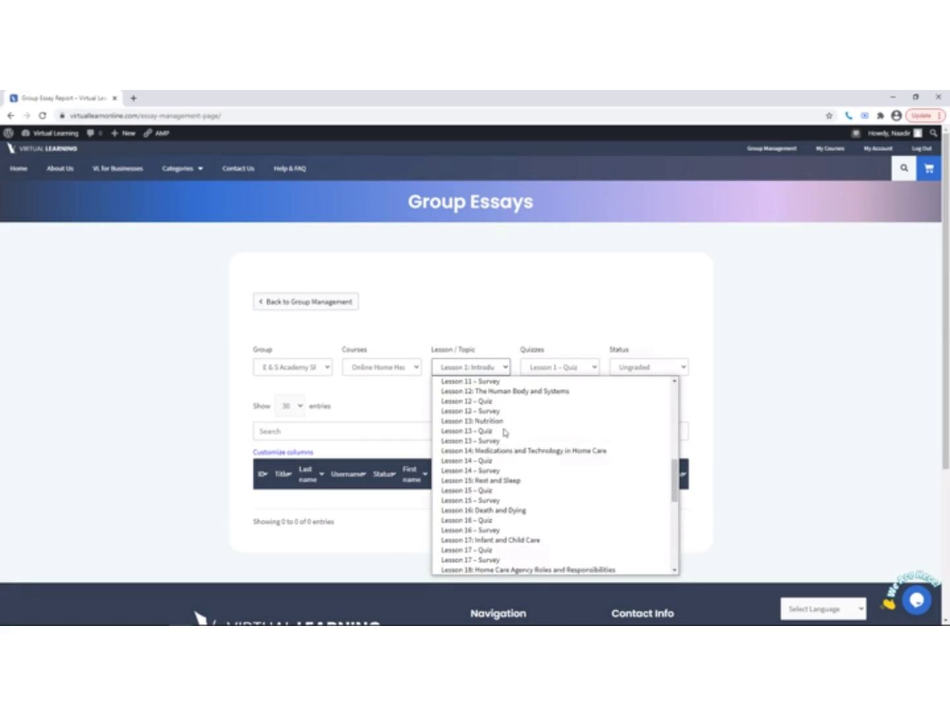
scroll(503, 528, "down", 6)
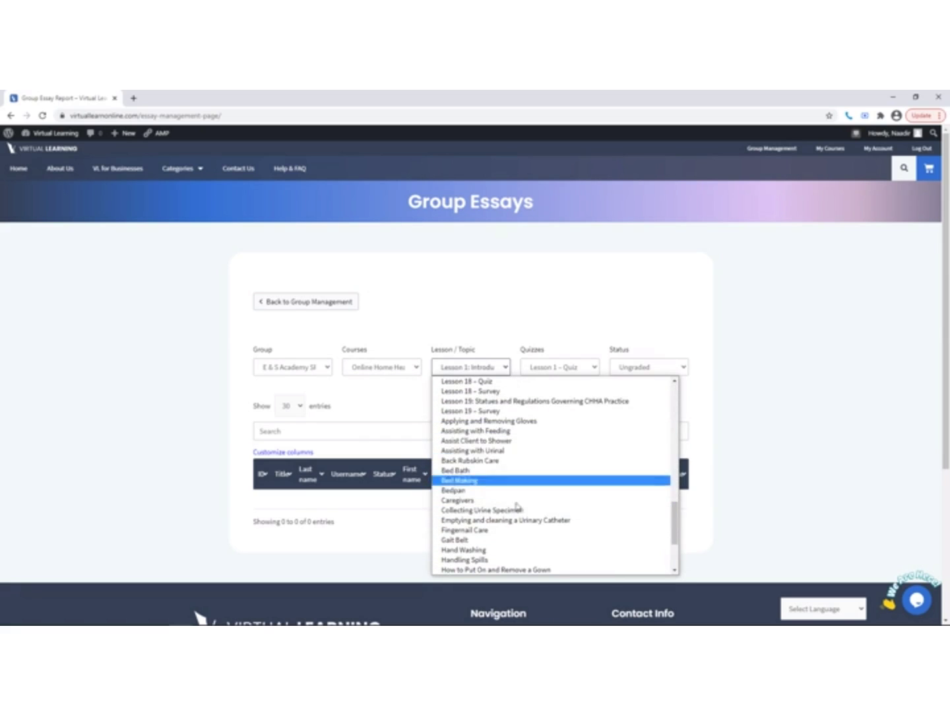
- Return to Group Management and review the report types available above the enrolled users list
left_click(288, 303)
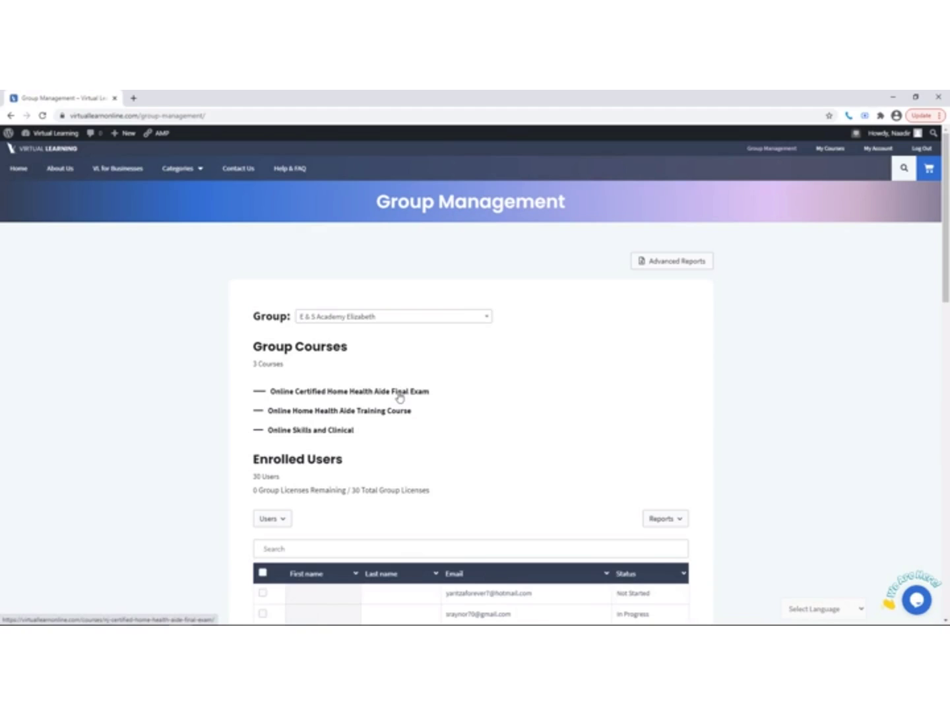
scroll(418, 407, "down", 3)
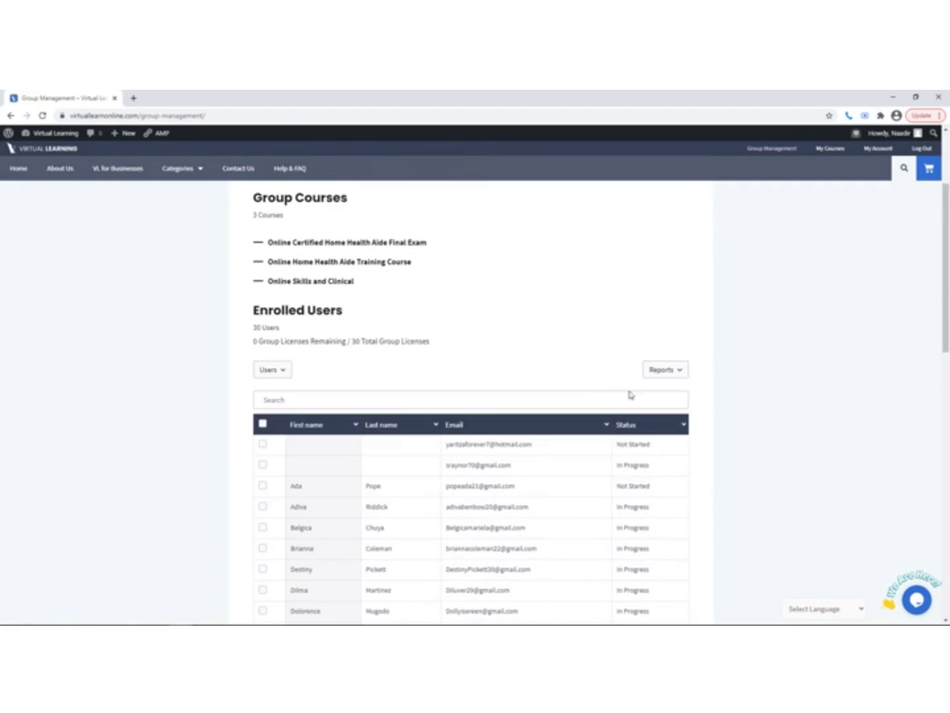
left_click(656, 375)
scroll(606, 409, "down", 2)
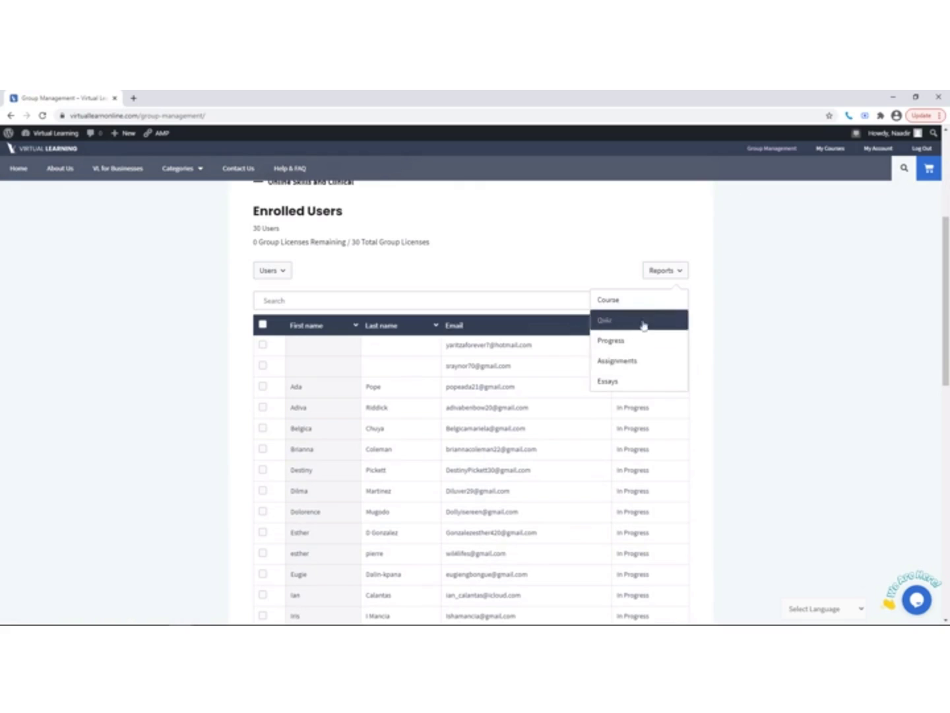
left_click(537, 298)
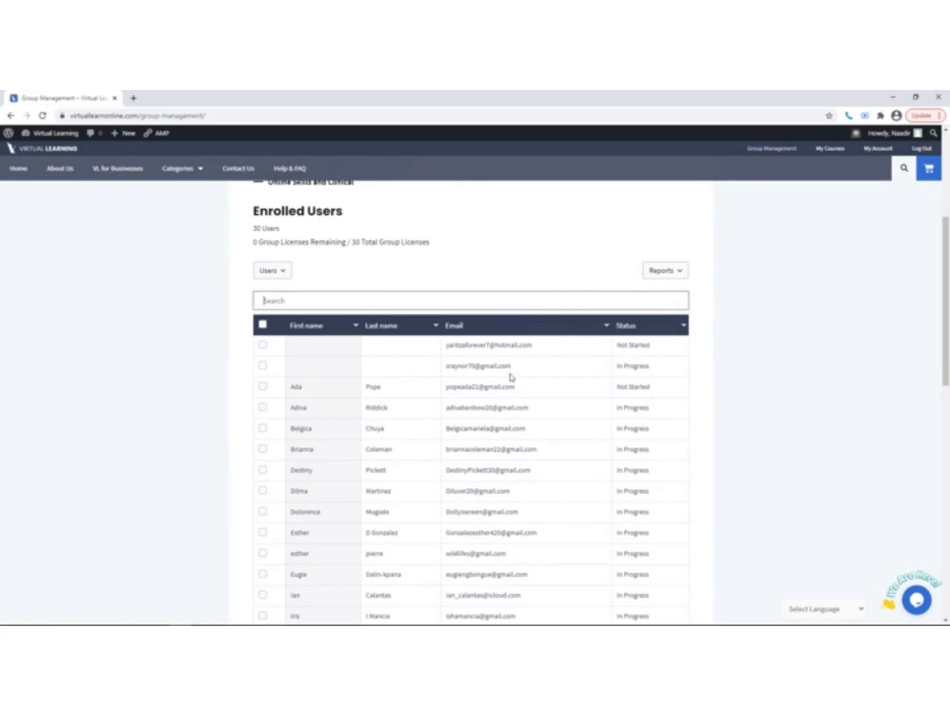
- Switch the managed group from E & S Academy Elizabeth to Virtual Learning
scroll(510, 376, "up", 2)
scroll(414, 292, "up", 3)
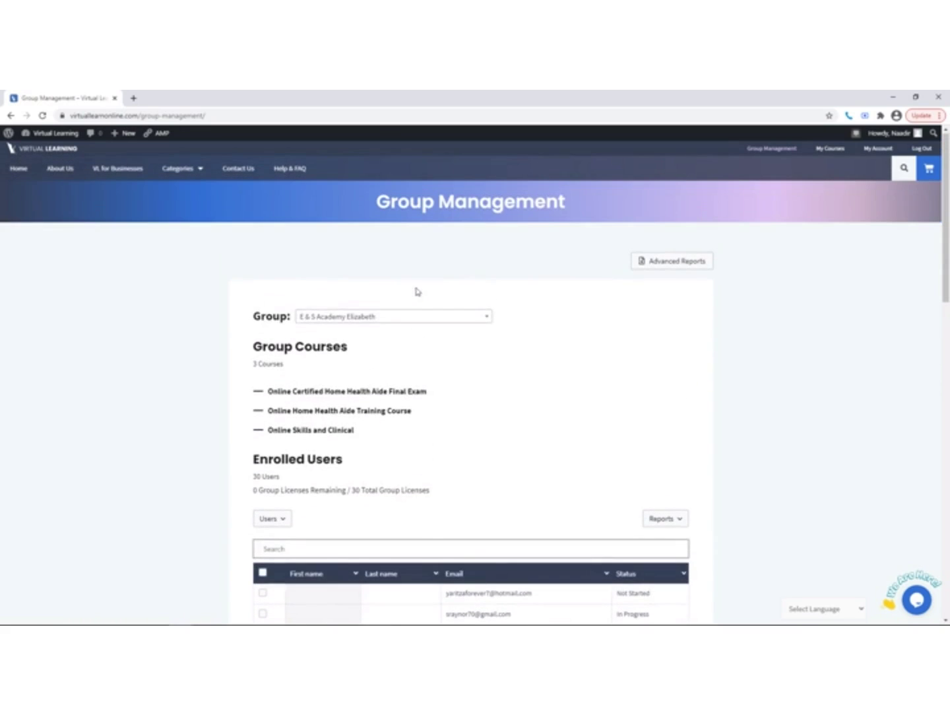
left_click(426, 324)
left_click(363, 392)
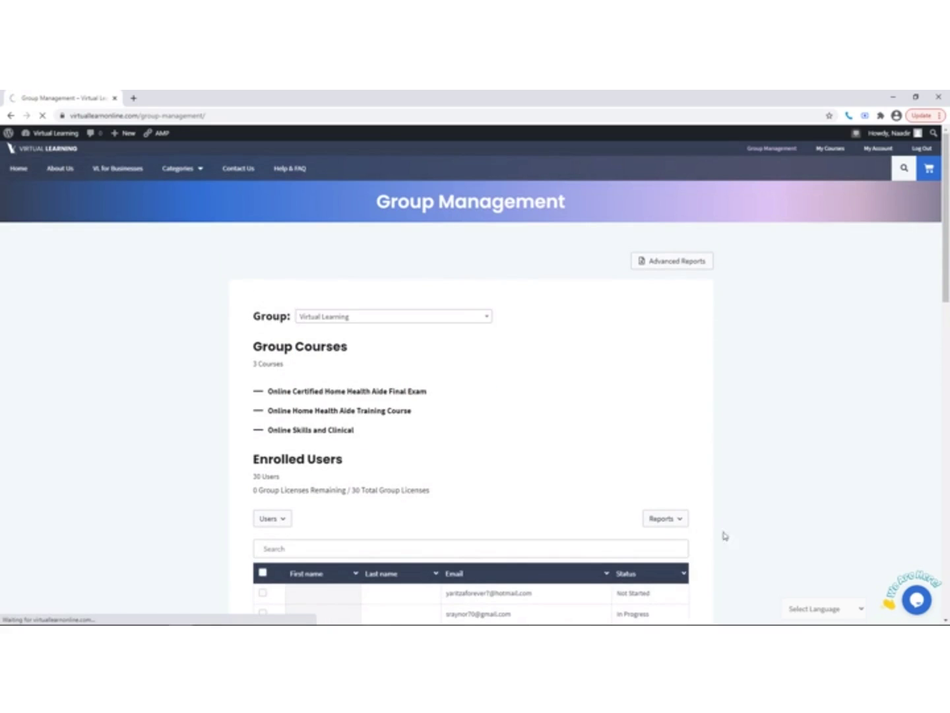